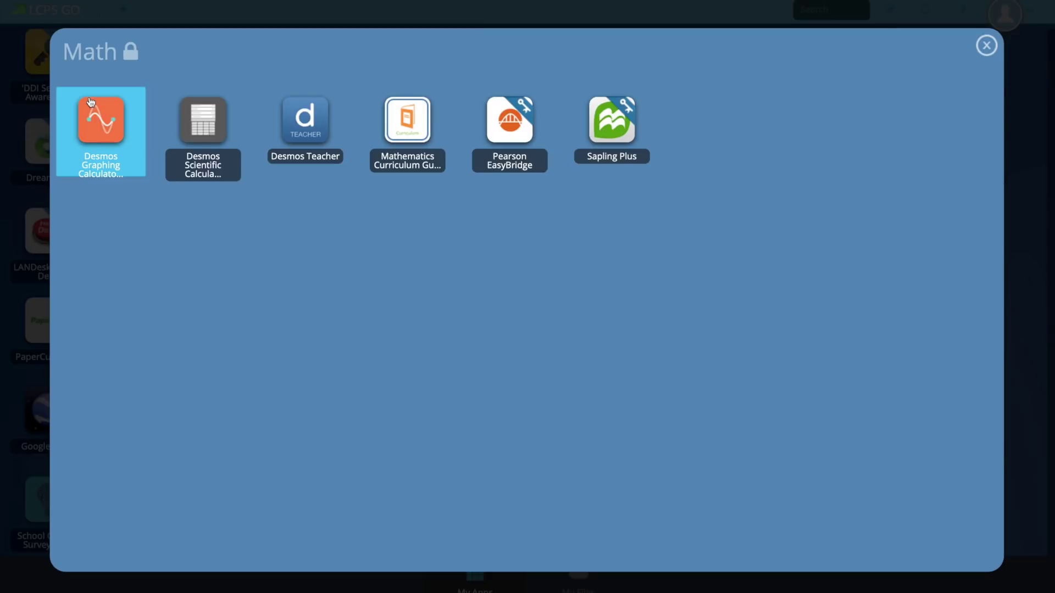
- Launch Desmos Graphing Calculator from the Math folder to show its Virginia SOL handout
{"action": "left_click", "coordinate": [100, 127]}
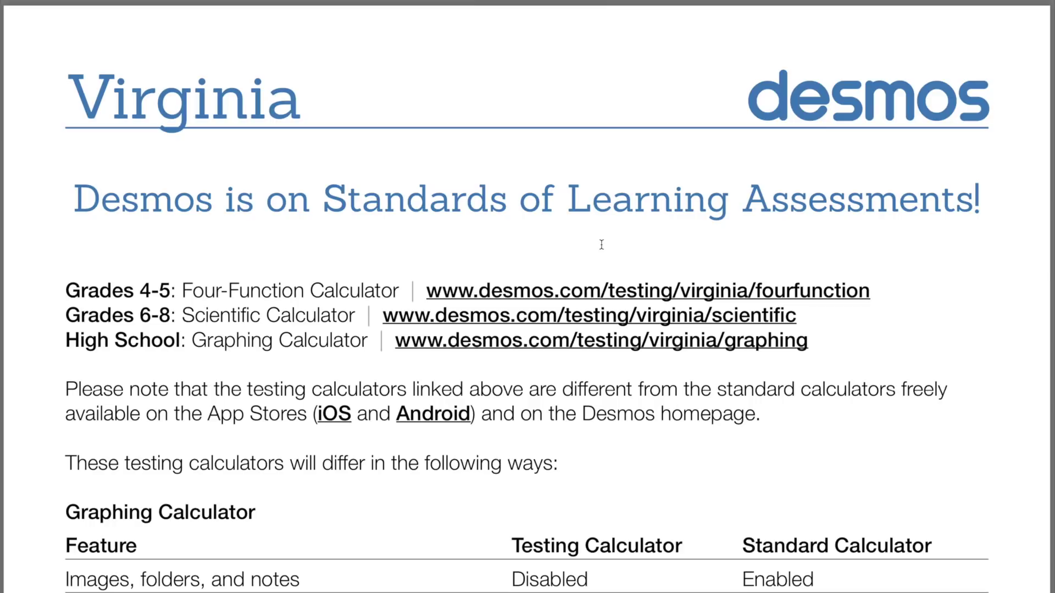
- Scroll through the Graphing and Scientific Calculator tables, settling on the Degrees angle-mode comparison
{"action": "scroll", "coordinate": [601, 244], "scroll_direction": "down", "scroll_amount": 5}
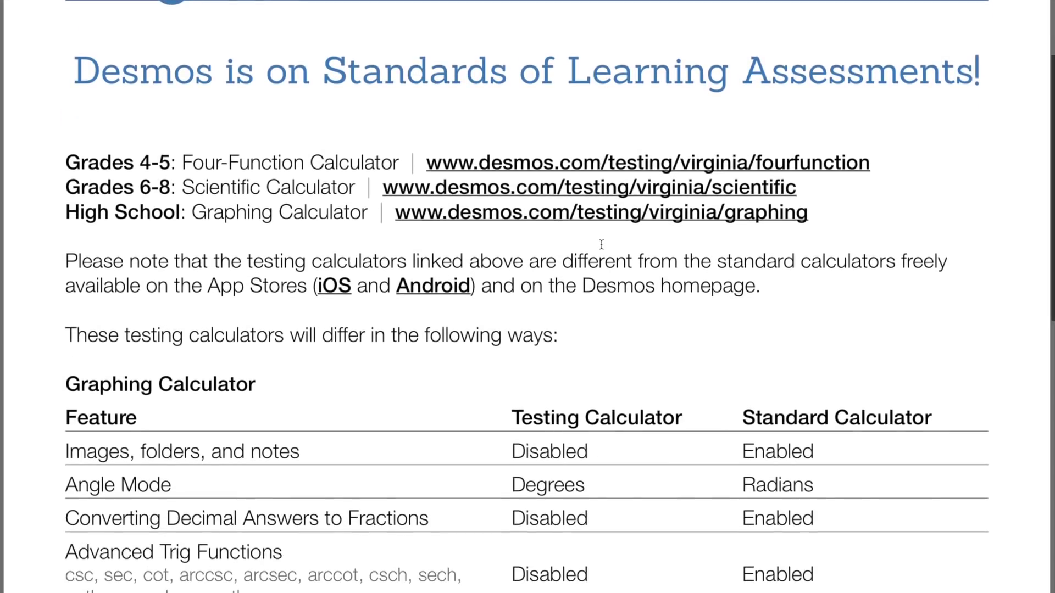
{"action": "scroll", "coordinate": [601, 244], "scroll_direction": "down", "scroll_amount": 8}
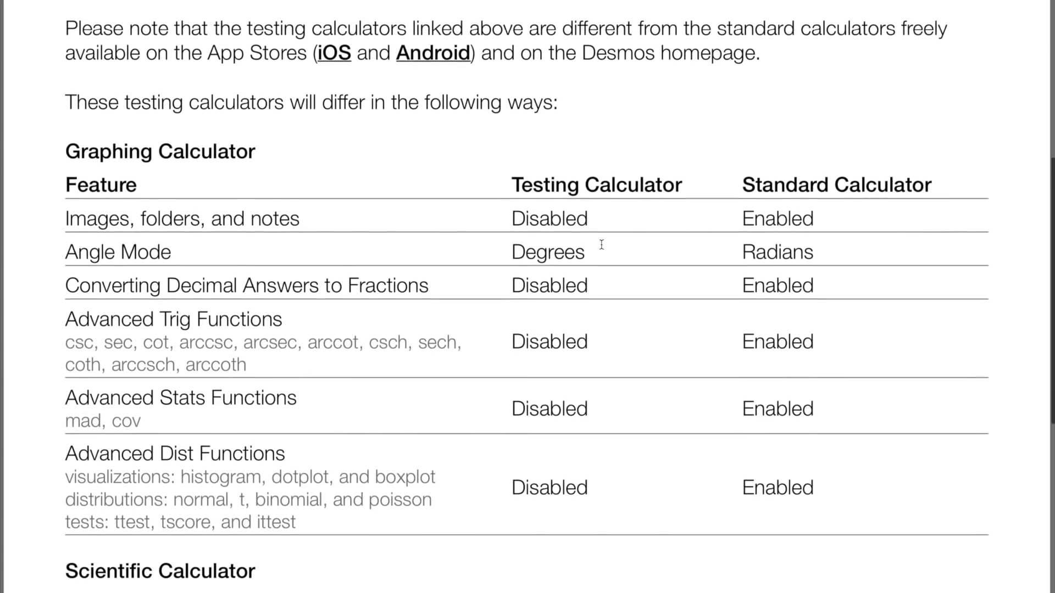
{"action": "scroll", "coordinate": [601, 245], "scroll_direction": "down", "scroll_amount": 3}
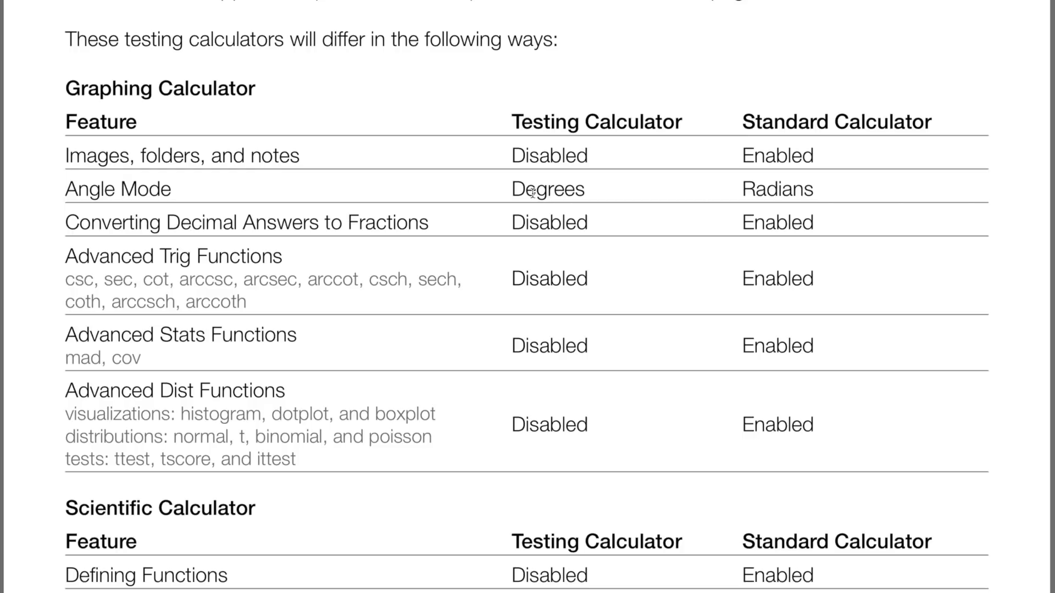
{"action": "scroll", "coordinate": [465, 247], "scroll_direction": "down", "scroll_amount": 1}
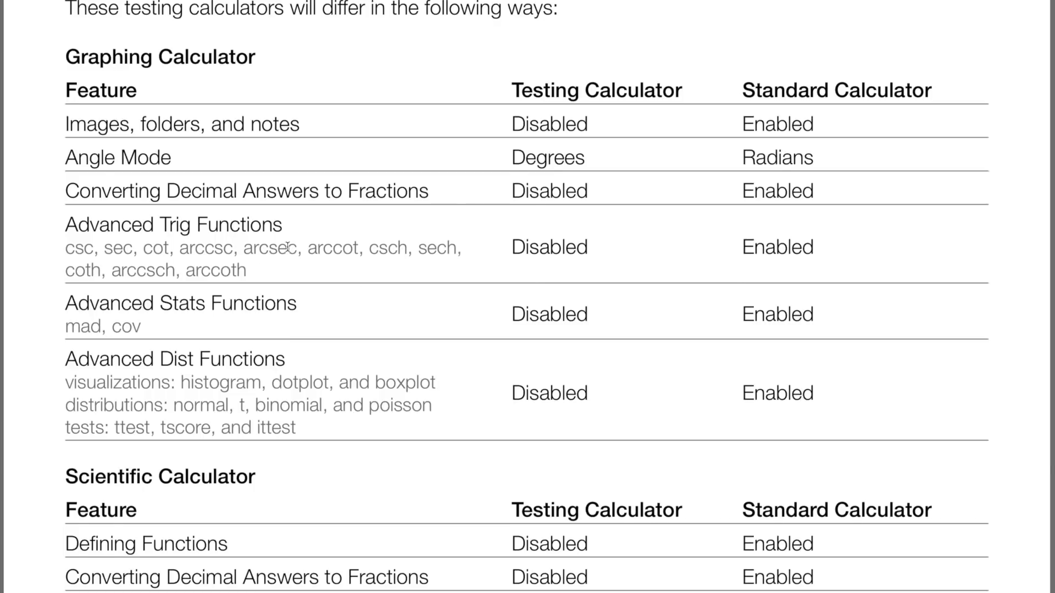
{"action": "scroll", "coordinate": [285, 247], "scroll_direction": "down", "scroll_amount": 1}
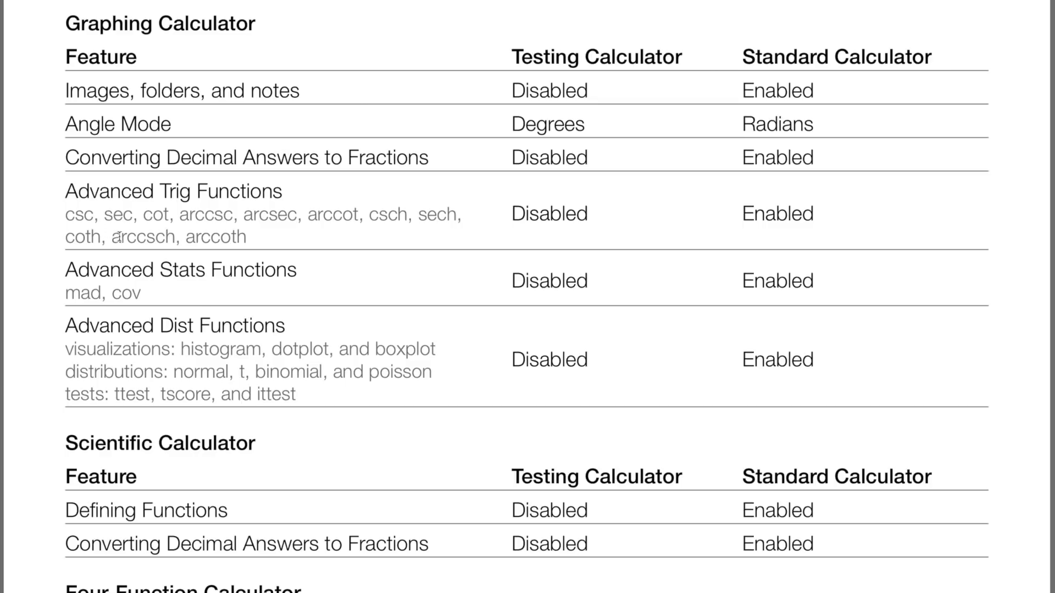
{"action": "scroll", "coordinate": [443, 266], "scroll_direction": "down", "scroll_amount": 1}
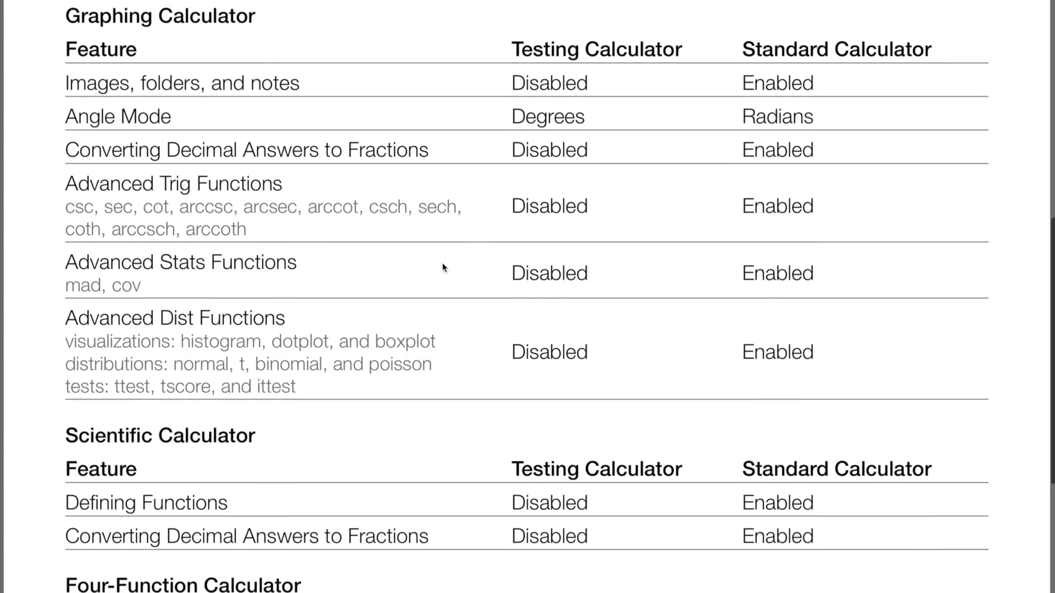
{"action": "scroll", "coordinate": [442, 268], "scroll_direction": "up", "scroll_amount": 1}
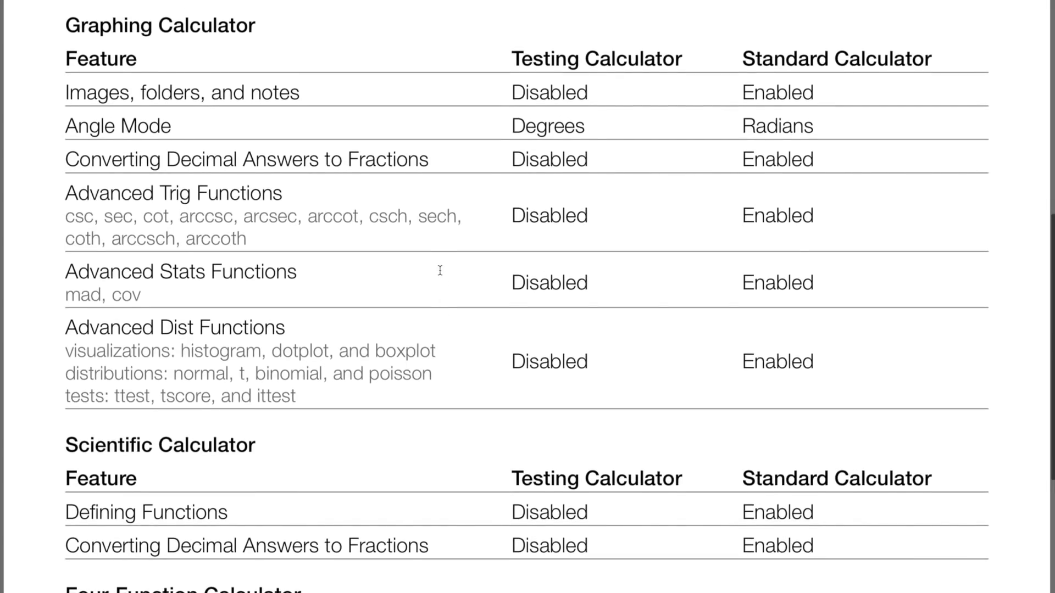
{"action": "scroll", "coordinate": [440, 270], "scroll_direction": "up", "scroll_amount": 5}
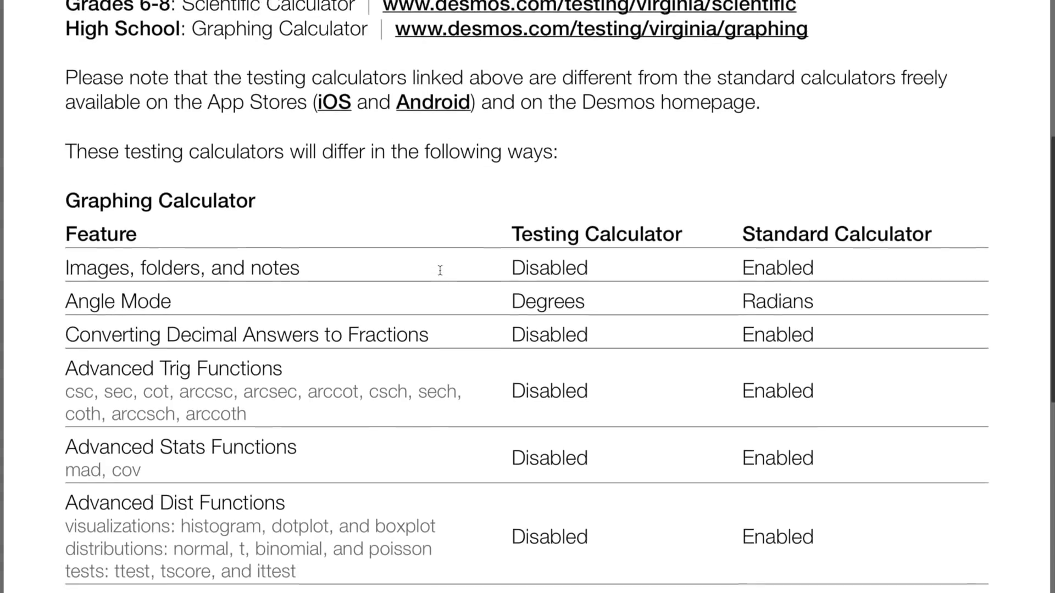
{"action": "scroll", "coordinate": [440, 270], "scroll_direction": "up", "scroll_amount": 2}
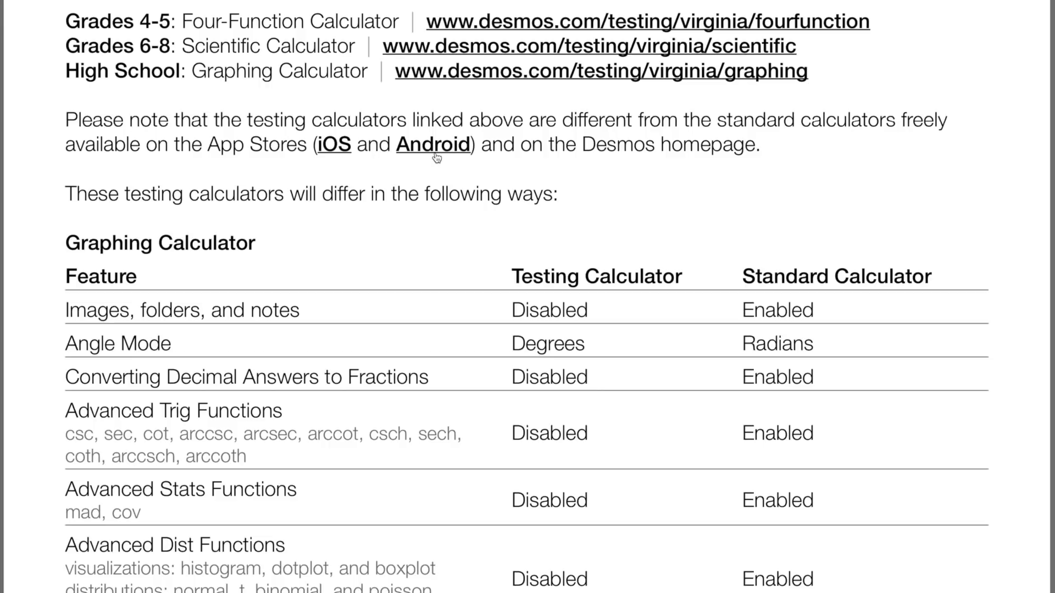
- Scroll back to the top of the Desmos PDF handout
{"action": "scroll", "coordinate": [437, 158], "scroll_direction": "up", "scroll_amount": 4}
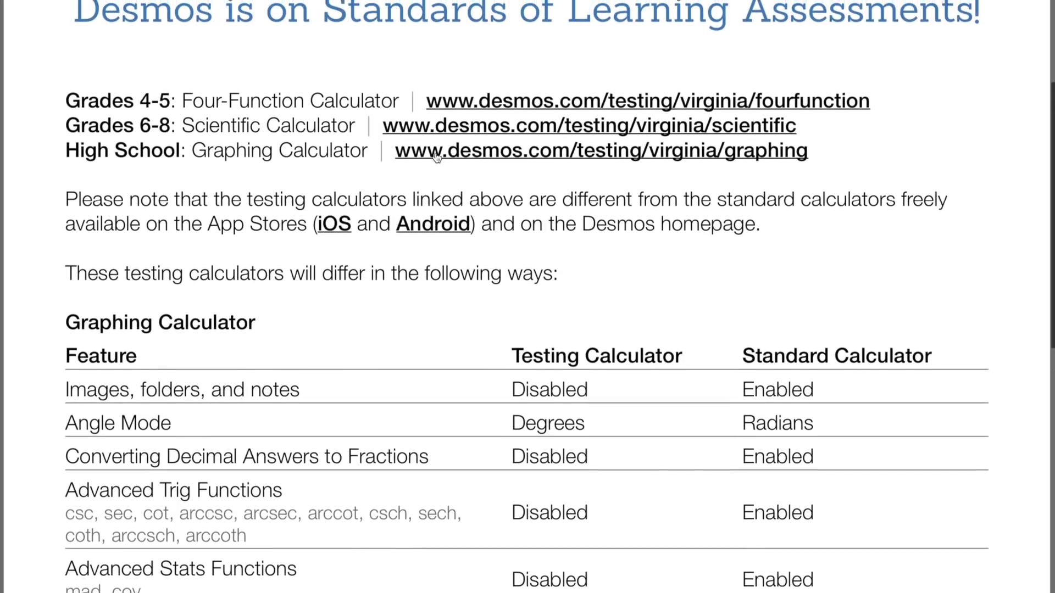
{"action": "scroll", "coordinate": [436, 158], "scroll_direction": "up", "scroll_amount": 1}
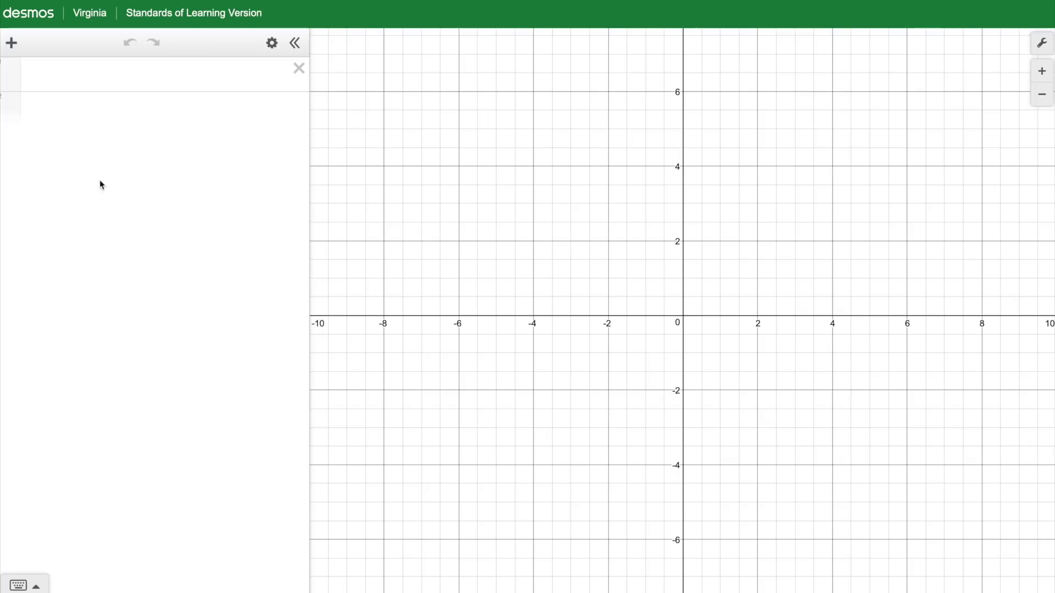
{"action": "left_click", "coordinate": [110, 88]}
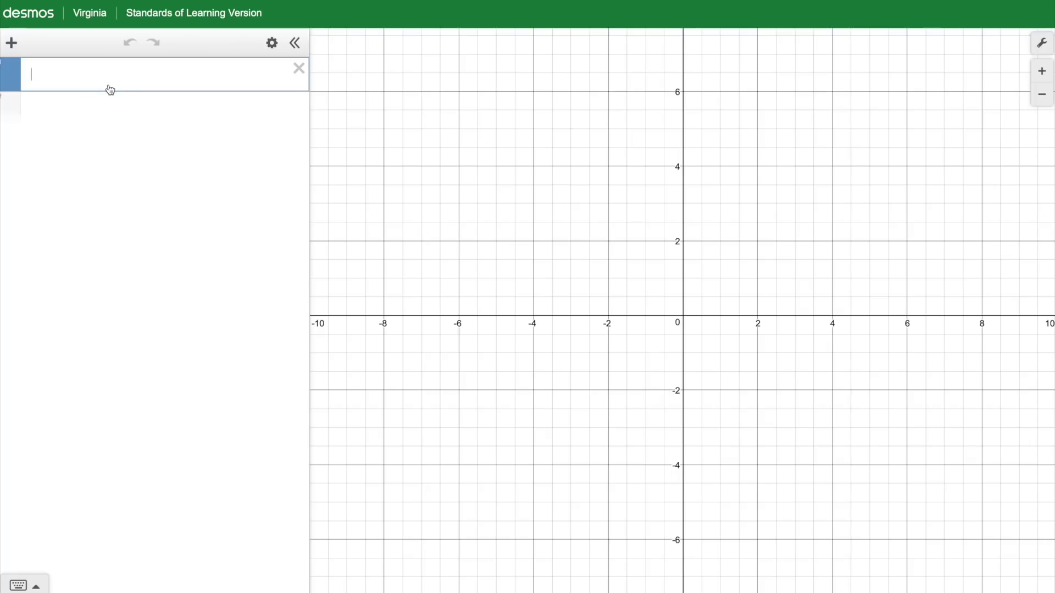
{"action": "type", "text": "y=x+1"}
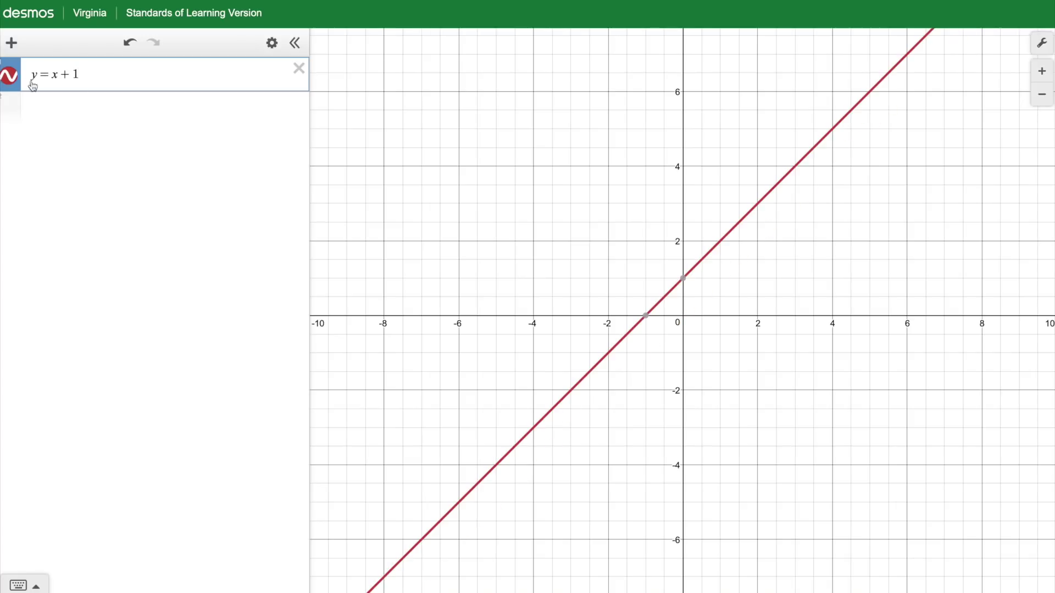
{"action": "left_click", "coordinate": [269, 46]}
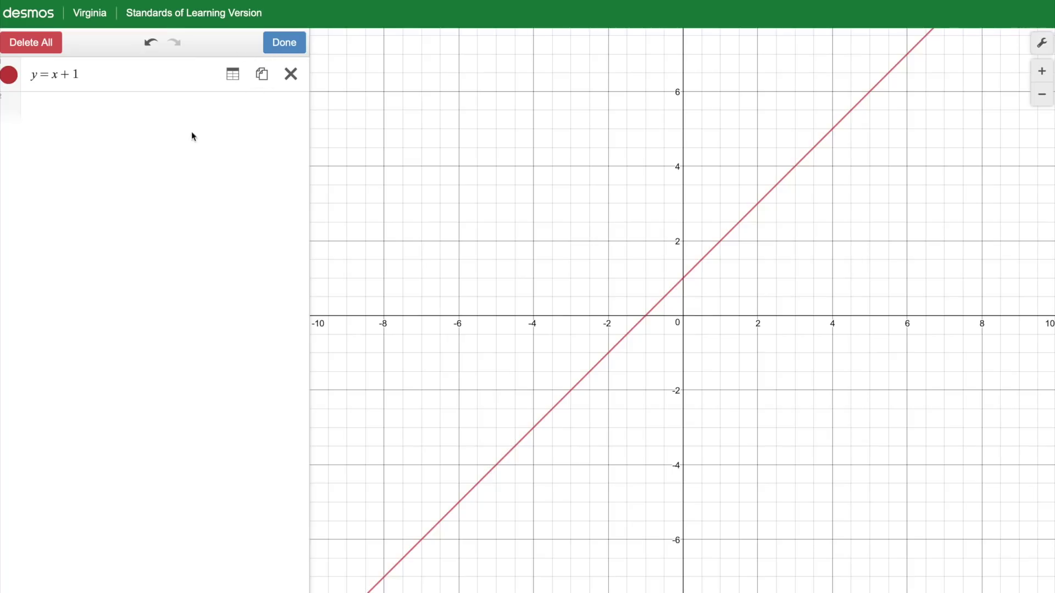
{"action": "left_click", "coordinate": [232, 74]}
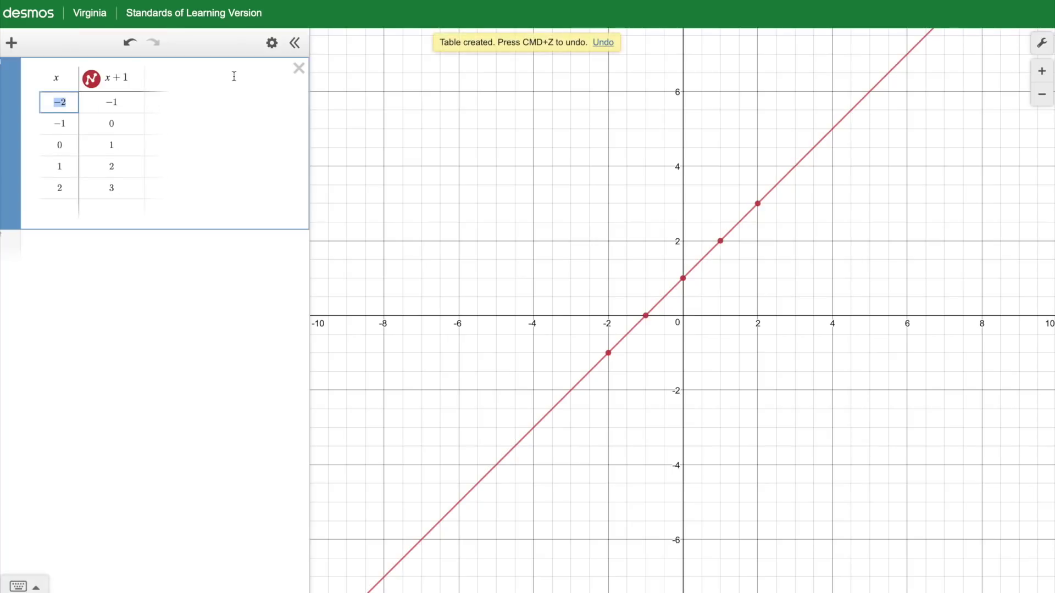
{"action": "left_click", "coordinate": [271, 43]}
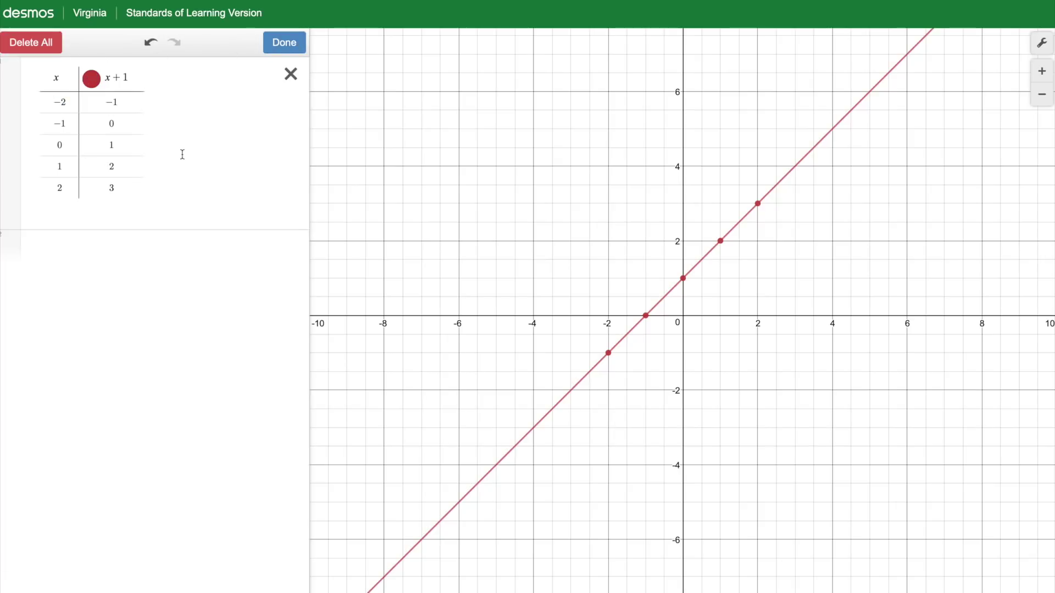
{"action": "left_click", "coordinate": [32, 48]}
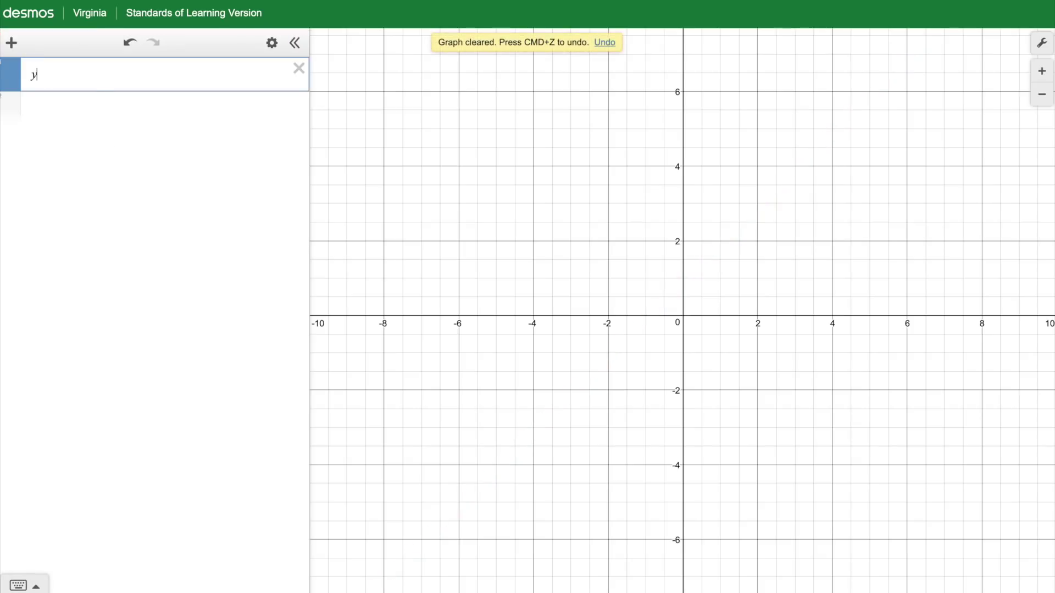
- Enter the lines y=x+1 and y=x+3
{"action": "type", "text": "=x+1"}
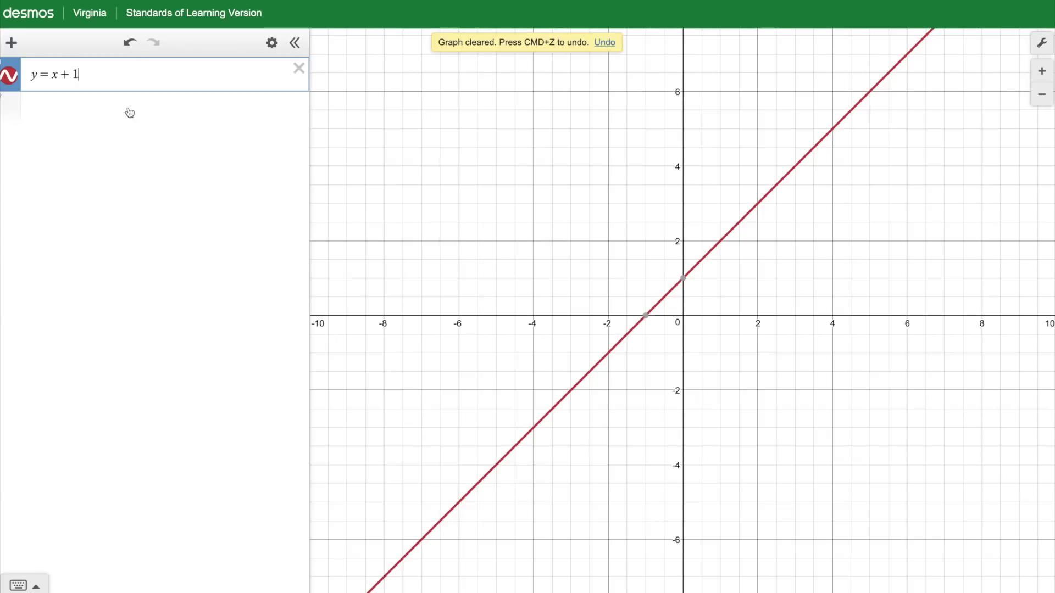
{"action": "left_click", "coordinate": [91, 116]}
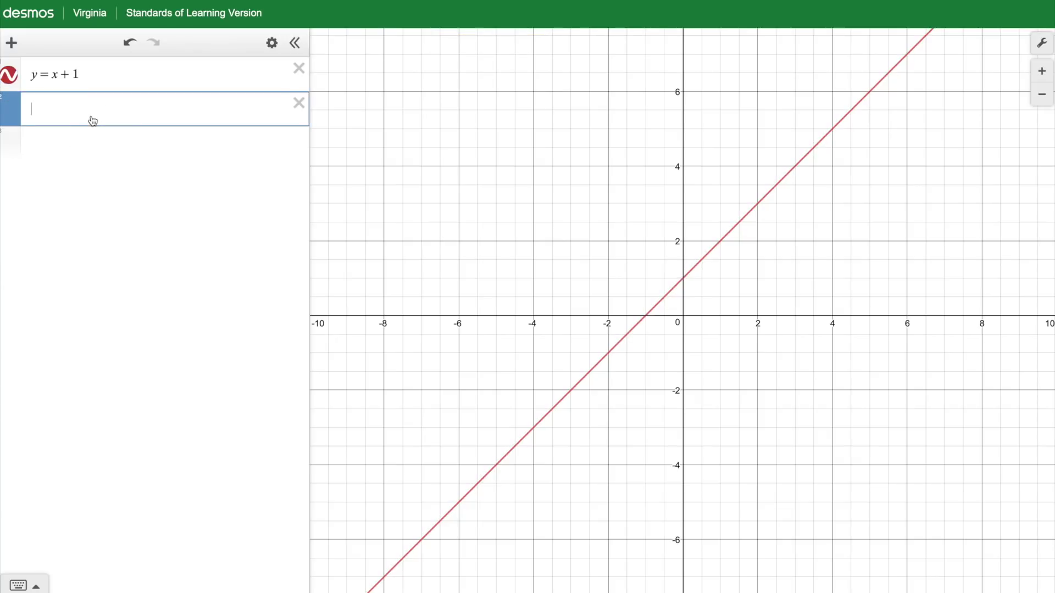
{"action": "type", "text": "y=x+3"}
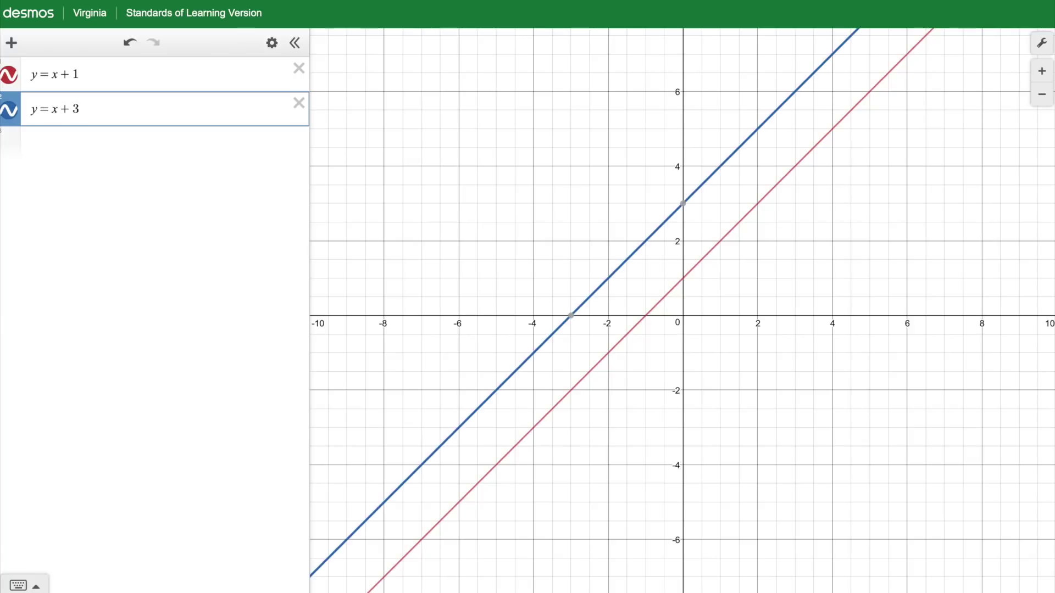
{"action": "left_click", "coordinate": [15, 113]}
{"action": "left_click", "coordinate": [15, 113]}
{"action": "left_click", "coordinate": [14, 113]}
{"action": "left_click", "coordinate": [14, 113]}
- Colour the second line purple and change it to y=−x+3
{"action": "left_click", "coordinate": [273, 45]}
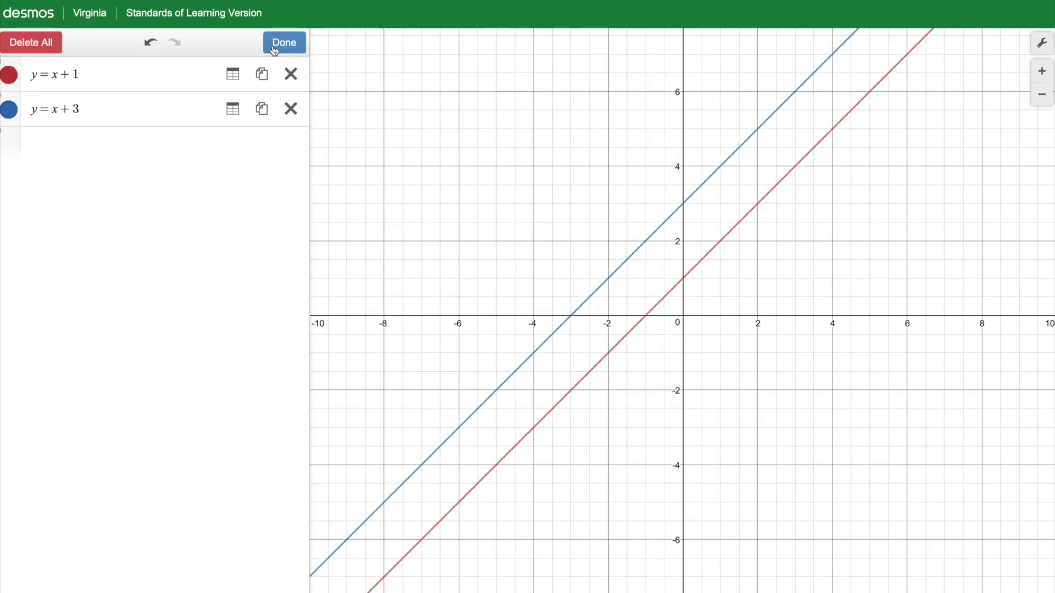
{"action": "left_click", "coordinate": [10, 112]}
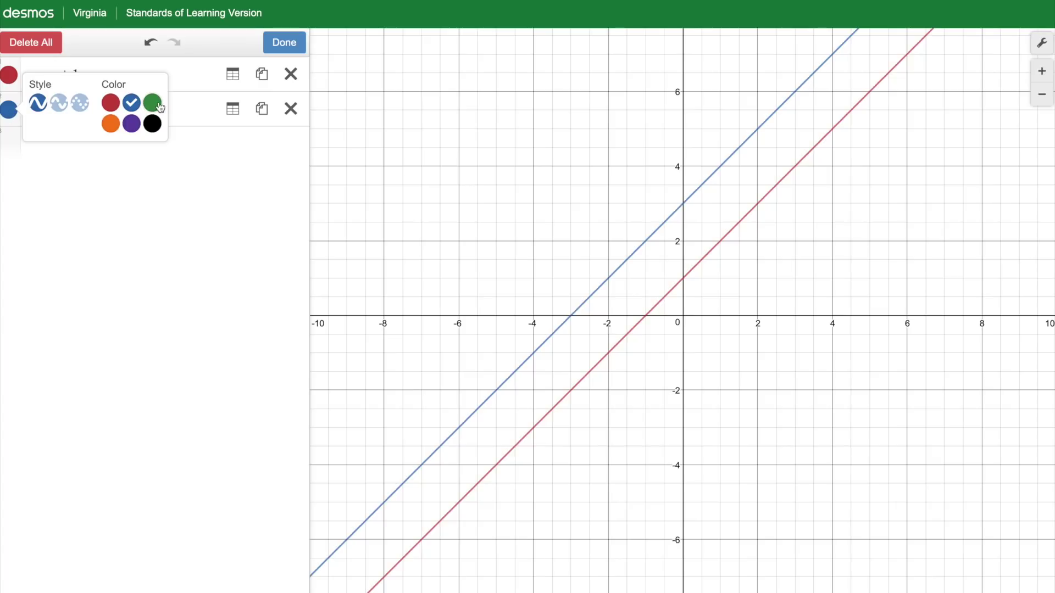
{"action": "left_click", "coordinate": [132, 125]}
{"action": "left_click", "coordinate": [285, 44]}
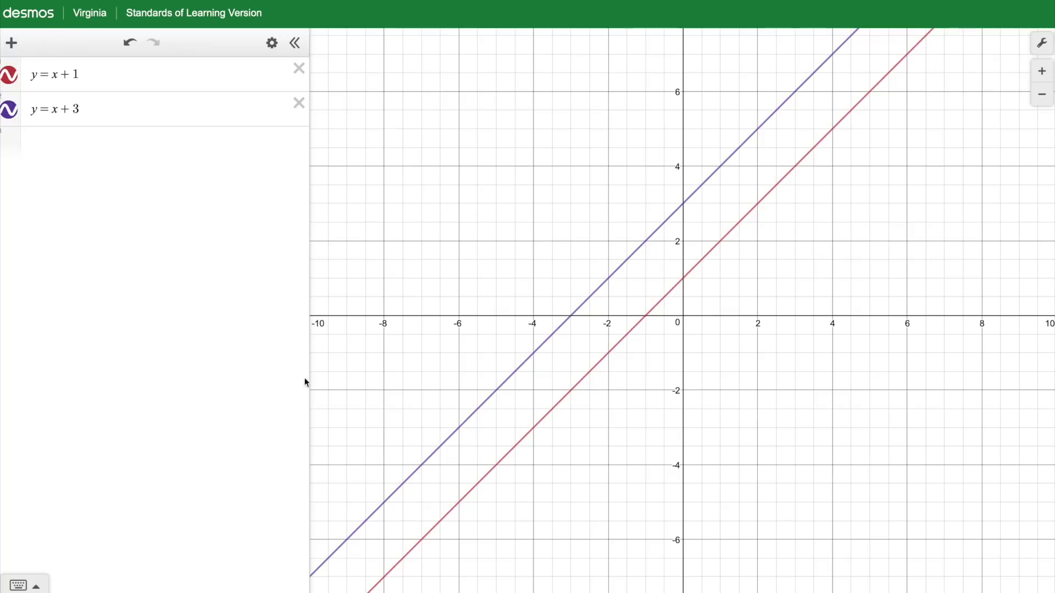
{"action": "left_click", "coordinate": [54, 109]}
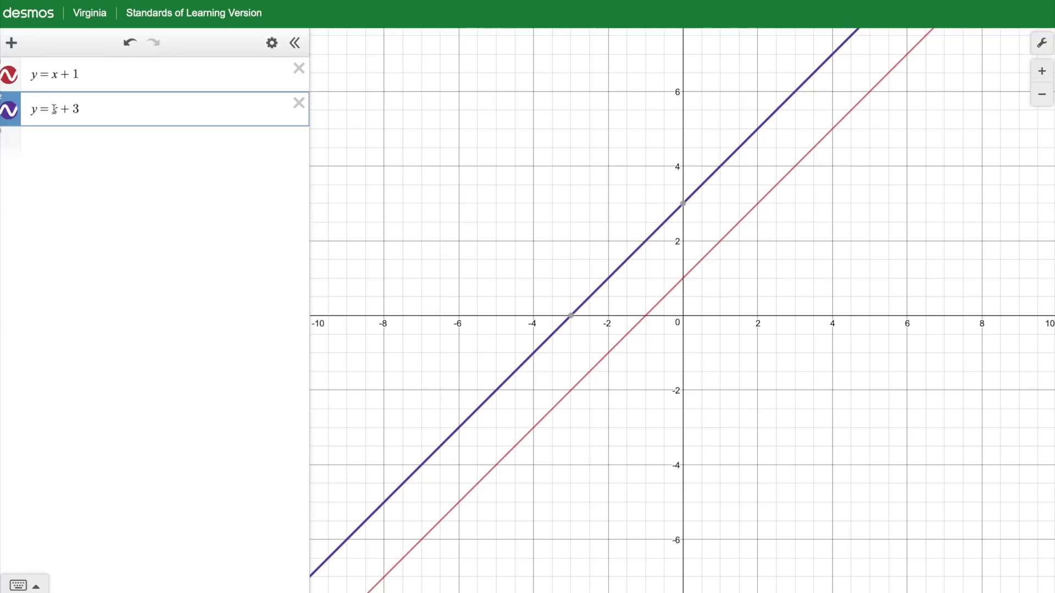
{"action": "type", "text": "-"}
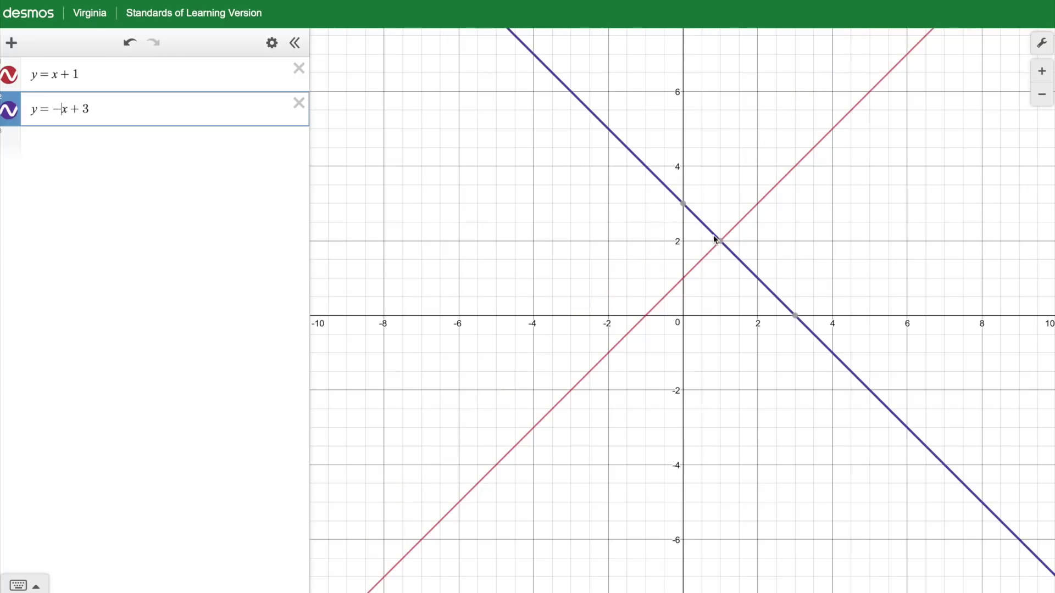
{"action": "mouse_move", "coordinate": [719, 242]}
- Delete both lines and start a new expression (x−1)^2
{"action": "left_click", "coordinate": [272, 47]}
{"action": "left_click", "coordinate": [38, 45]}
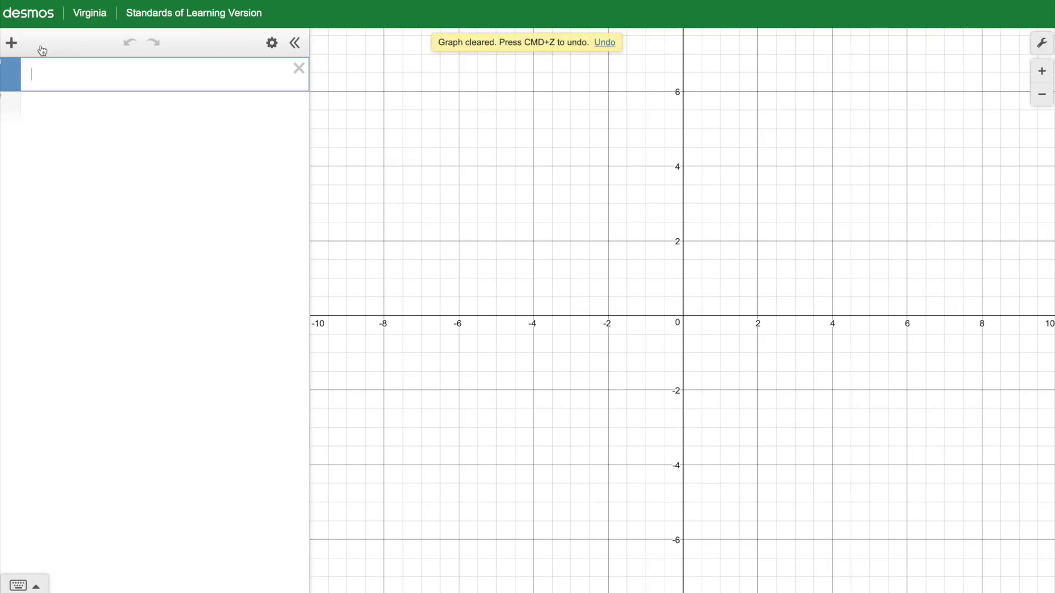
{"action": "type", "text": "(x-"}
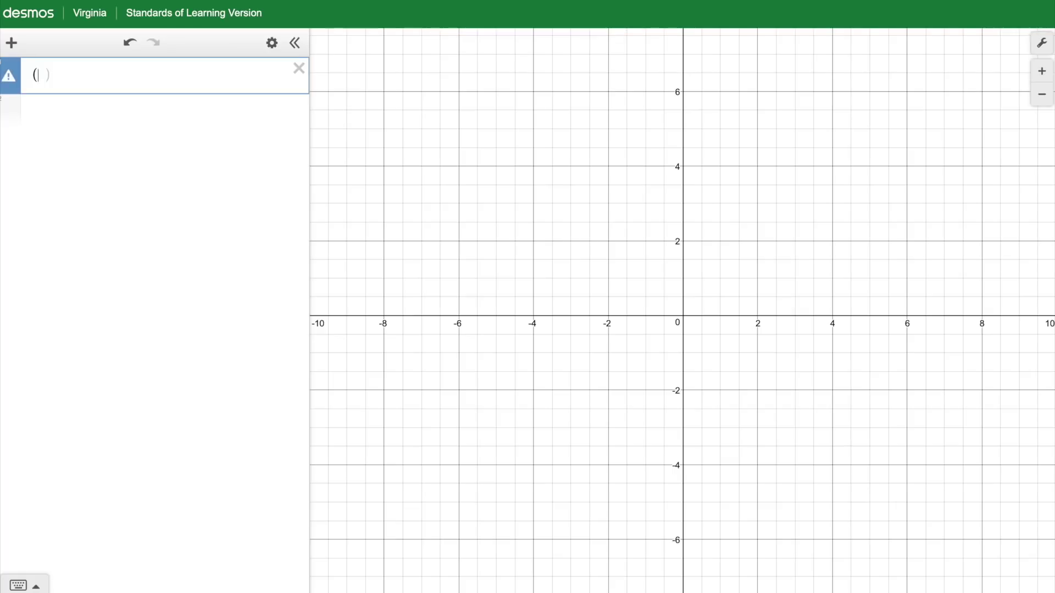
{"action": "type", "text": "1)"}
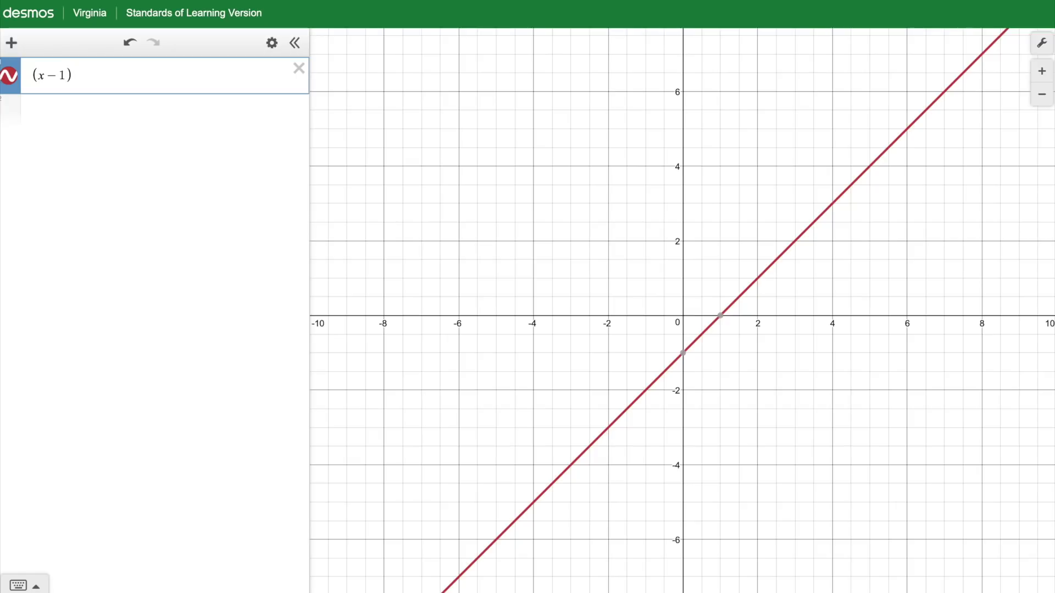
{"action": "type", "text": "^"}
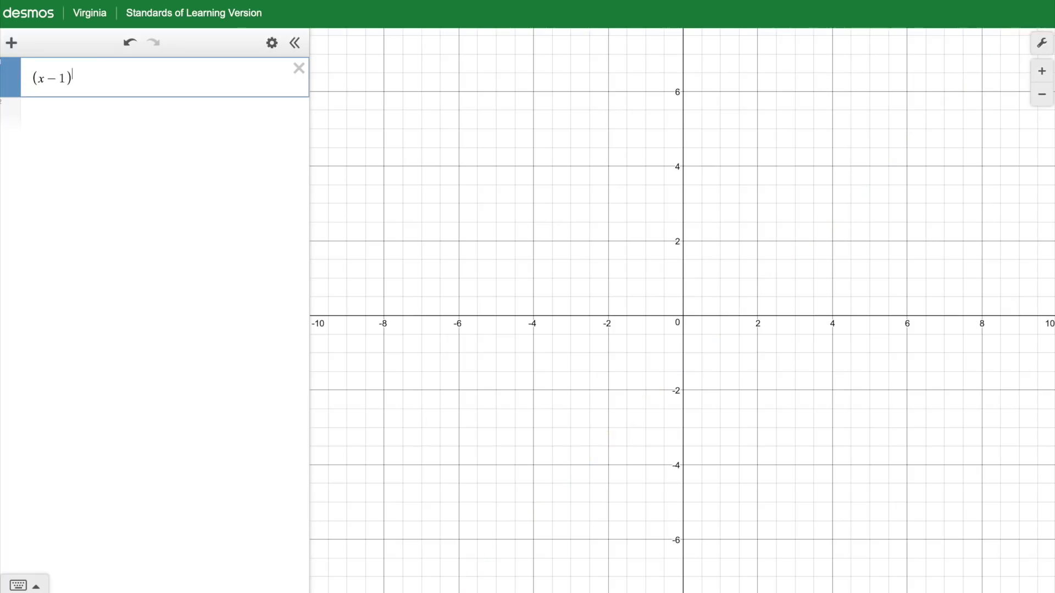
{"action": "type", "text": "2"}
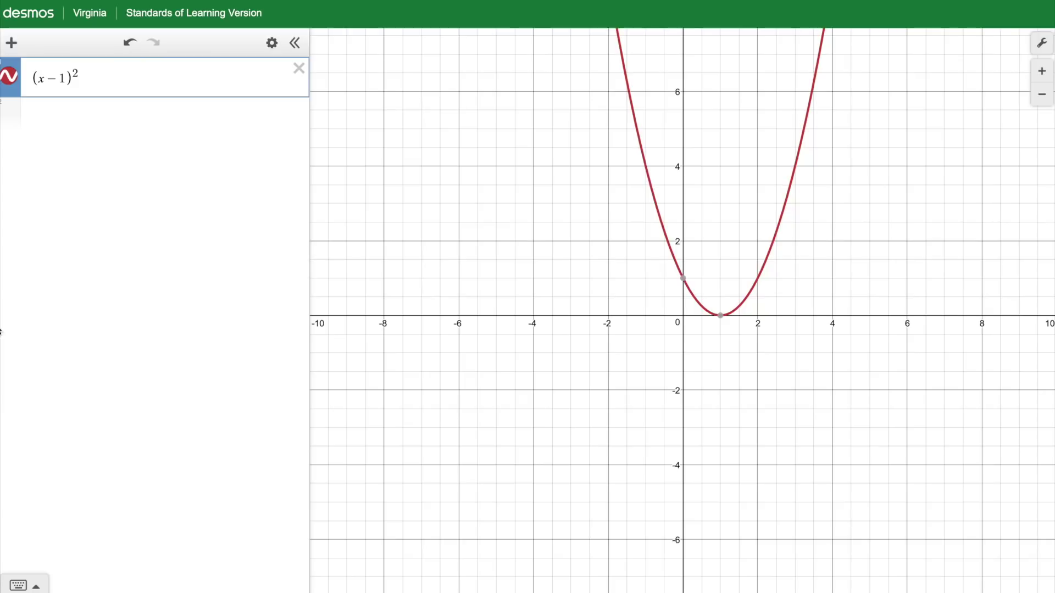
- Using the on-screen keypad, append +(y+3)^2 to the expression
{"action": "left_click", "coordinate": [25, 585]}
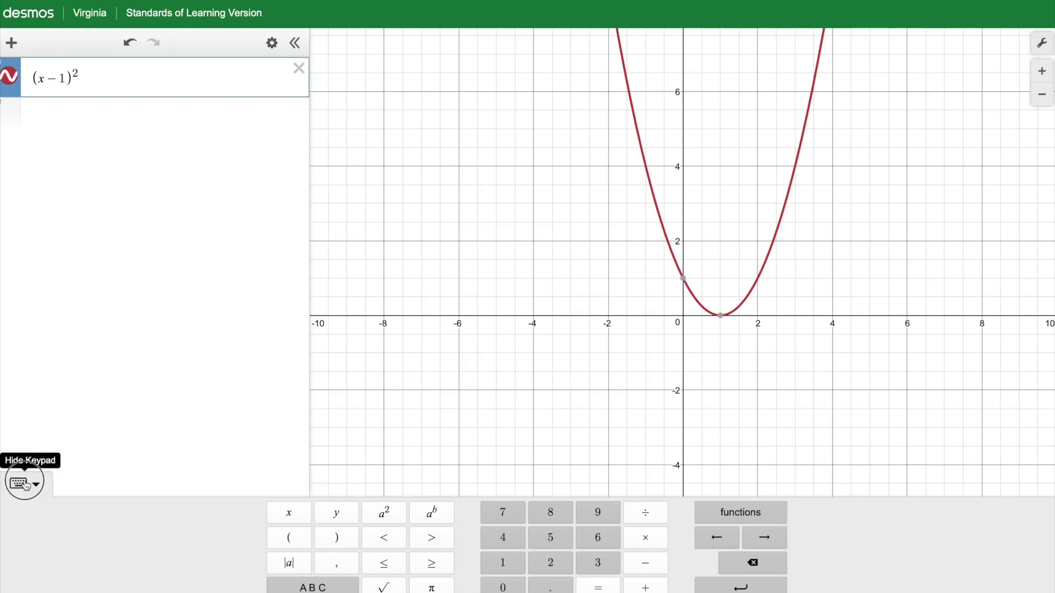
{"action": "left_click", "coordinate": [27, 484]}
{"action": "left_click", "coordinate": [36, 587]}
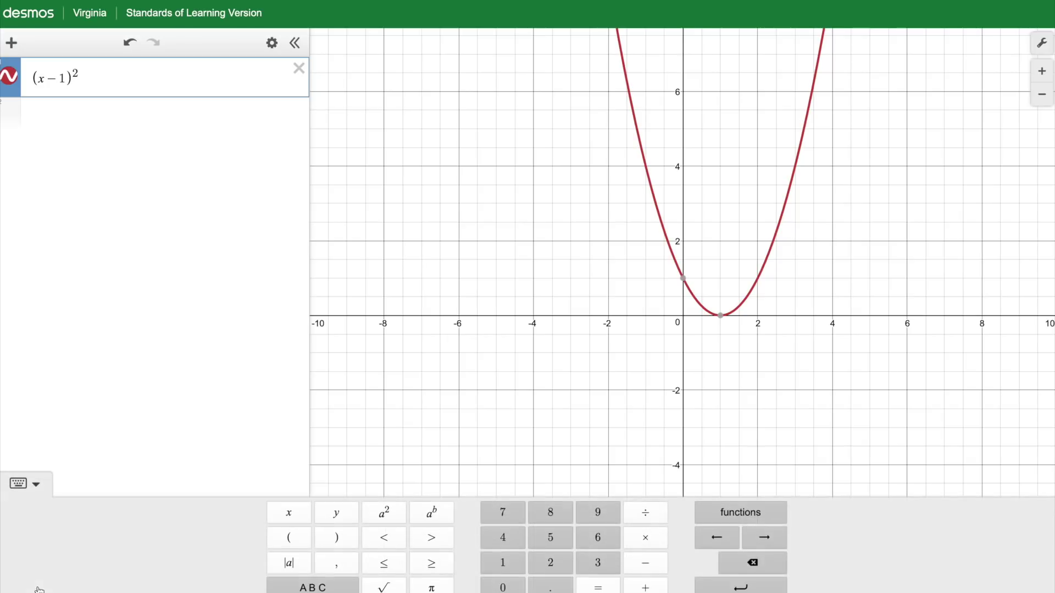
{"action": "left_click", "coordinate": [653, 588]}
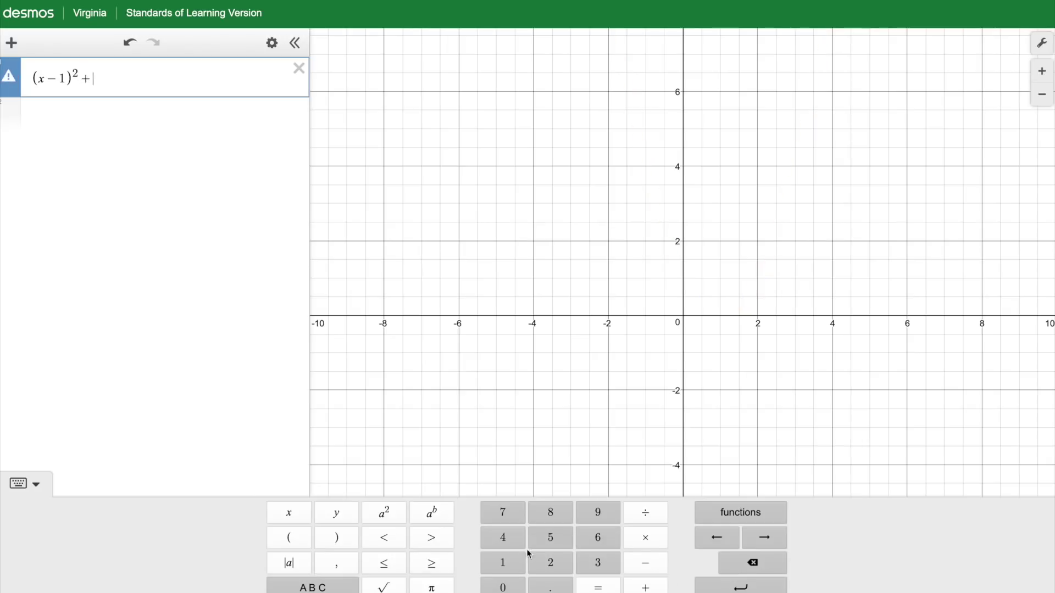
{"action": "left_click", "coordinate": [282, 536]}
{"action": "left_click", "coordinate": [312, 587]}
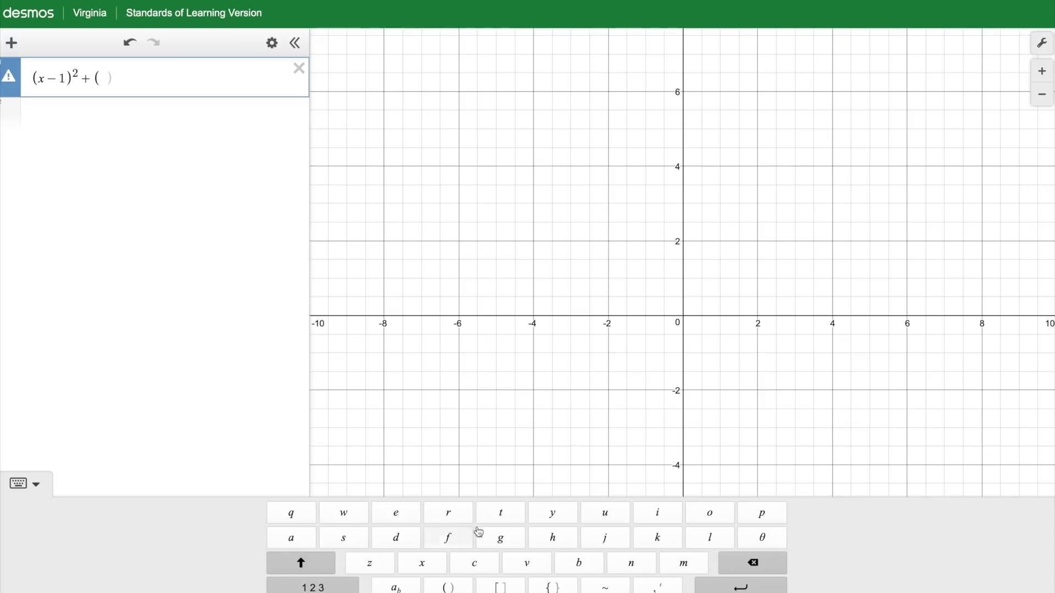
{"action": "left_click", "coordinate": [552, 514]}
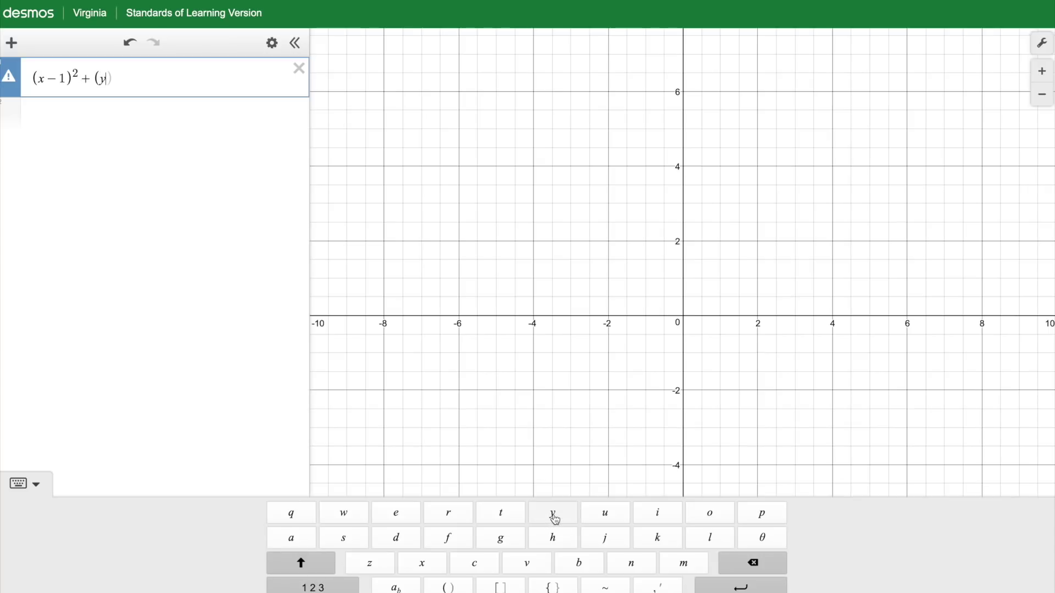
{"action": "left_click", "coordinate": [350, 588]}
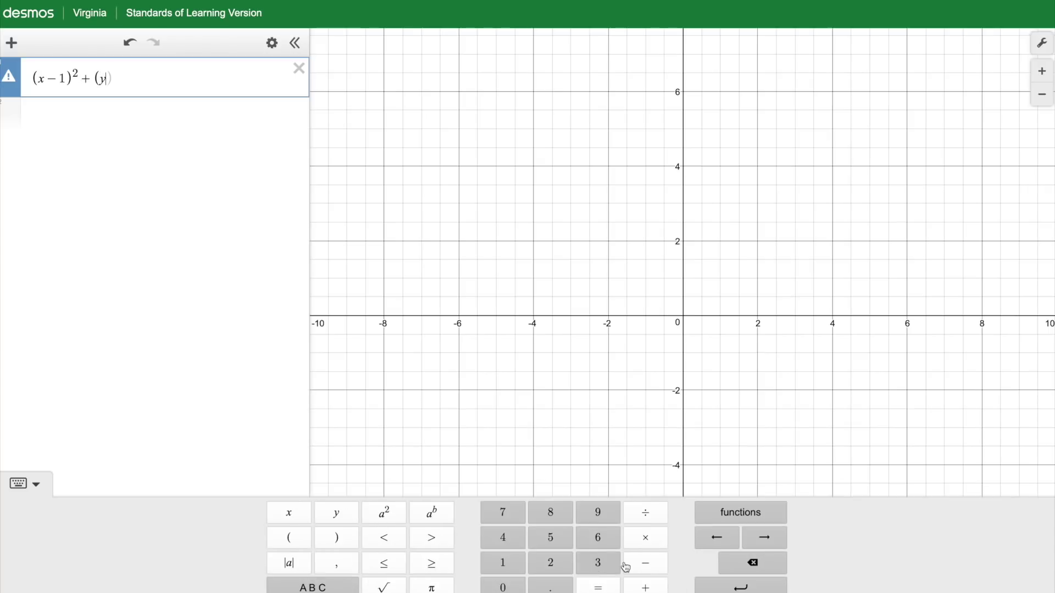
{"action": "left_click", "coordinate": [646, 585]}
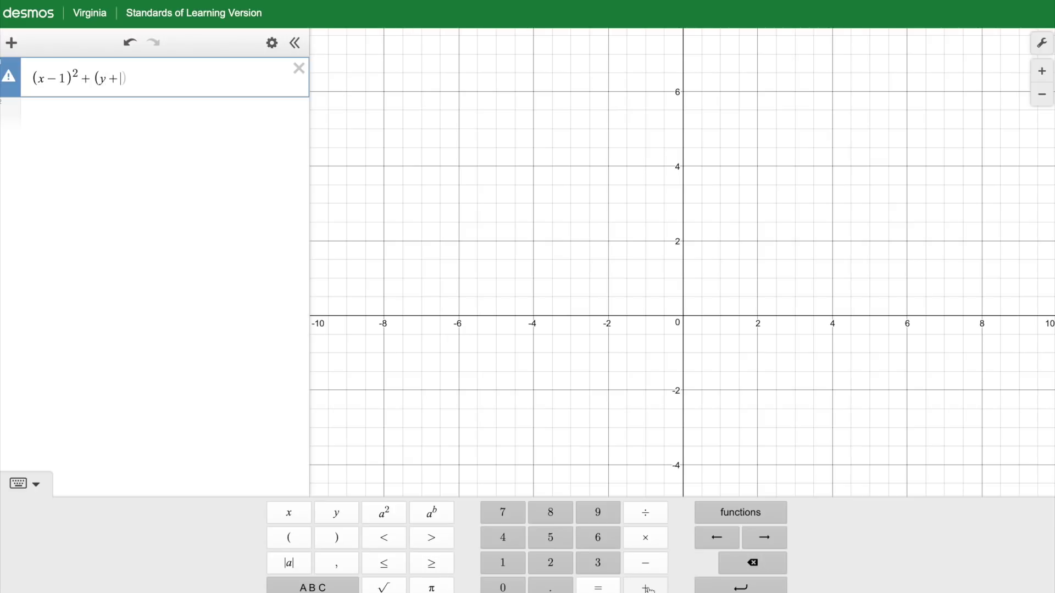
{"action": "left_click", "coordinate": [595, 573]}
{"action": "left_click", "coordinate": [337, 538]}
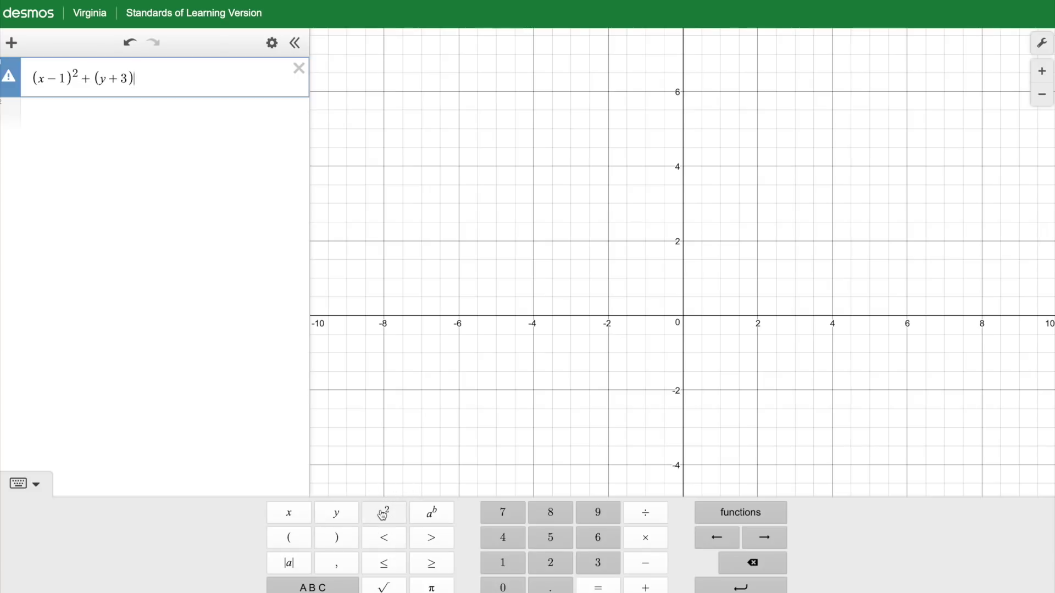
{"action": "left_click", "coordinate": [385, 514]}
- Complete the equation with =25 and hide the keypad
{"action": "left_click", "coordinate": [598, 587]}
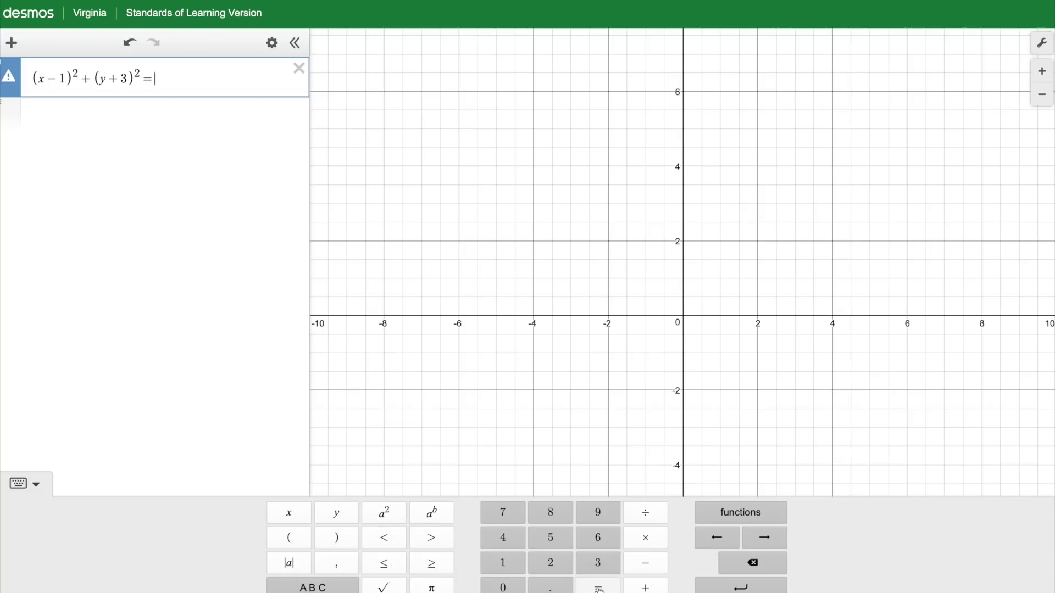
{"action": "left_click", "coordinate": [550, 562]}
{"action": "left_click", "coordinate": [551, 538]}
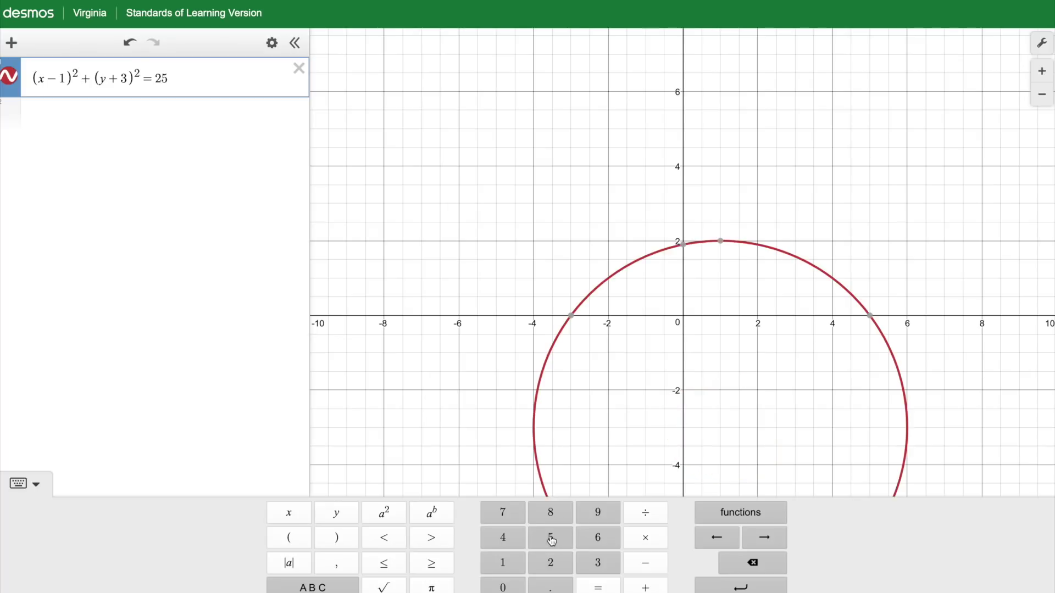
{"action": "left_click", "coordinate": [37, 485]}
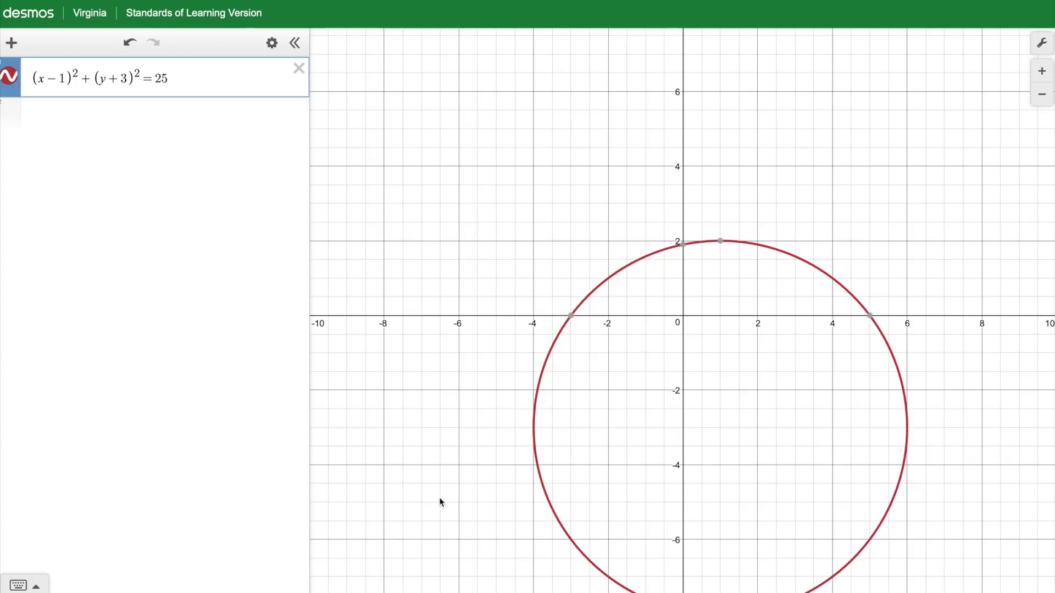
- Pan the graph upward so the circle from y=−8 to y=2 is fully visible
{"action": "left_click_drag", "start_coordinate": [395, 489], "coordinate": [391, 413]}
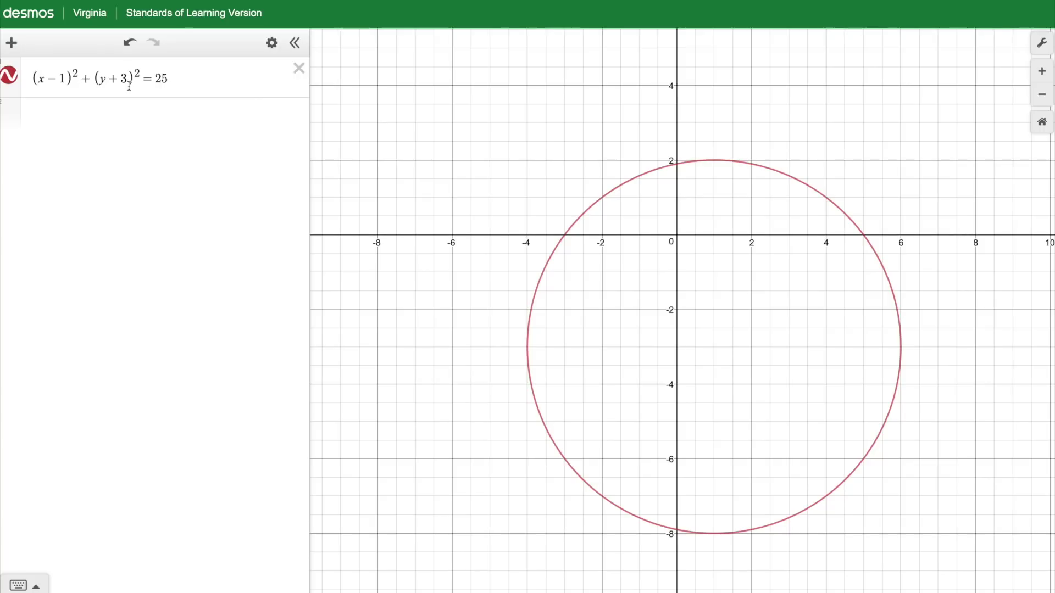
- Add the centre point (1,−3) and move its row below the circle equation
{"action": "left_click", "coordinate": [11, 43]}
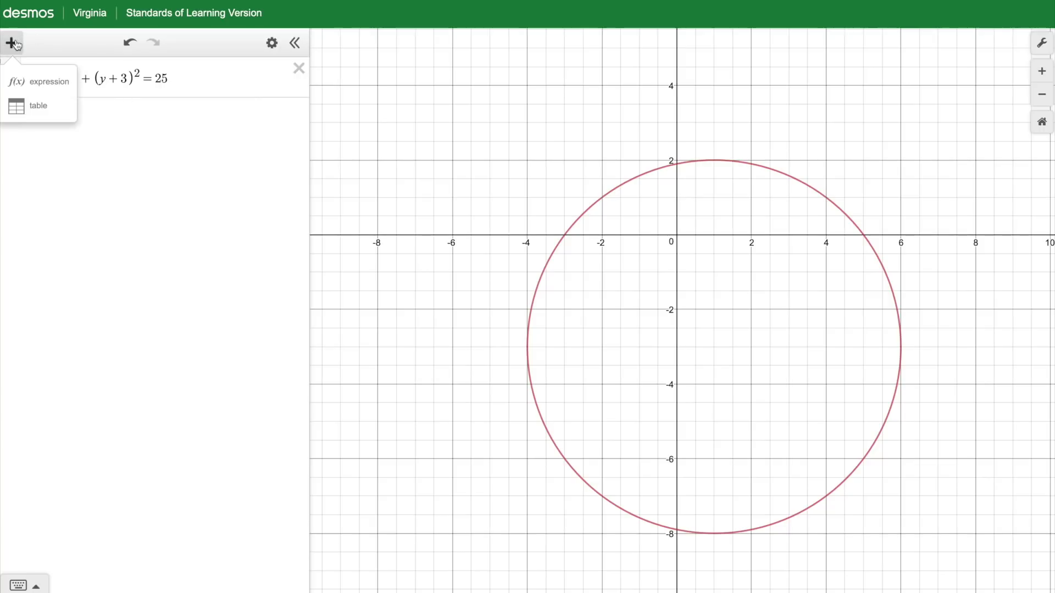
{"action": "left_click", "coordinate": [51, 83]}
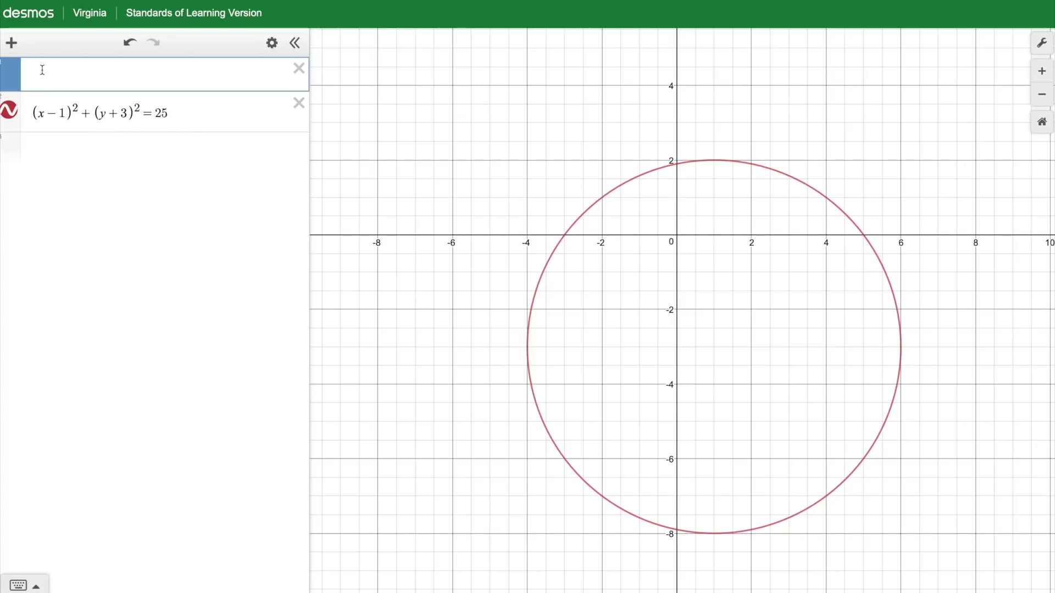
{"action": "type", "text": "("}
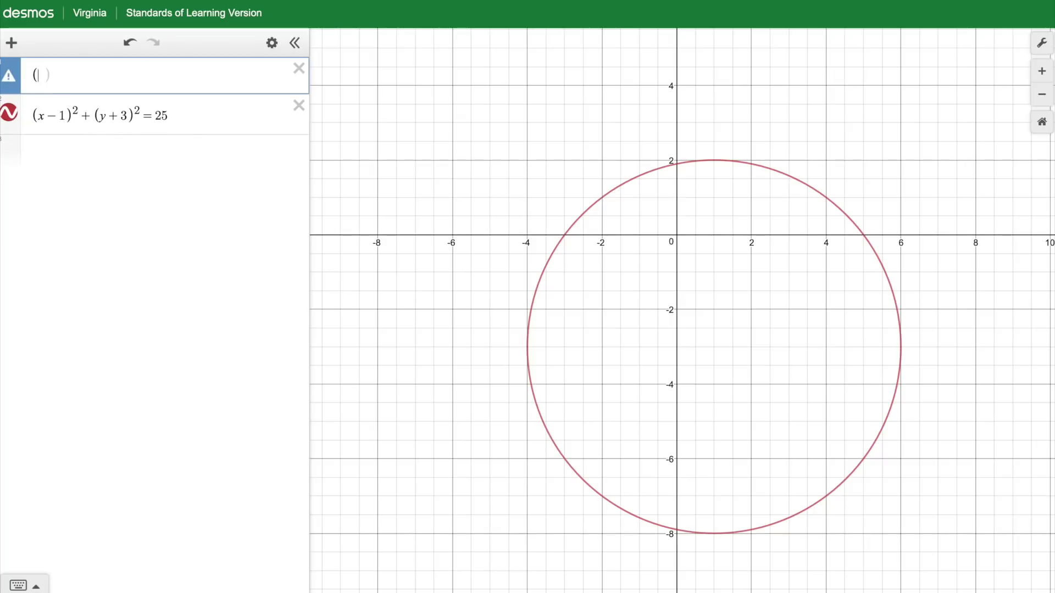
{"action": "type", "text": "-1,3)"}
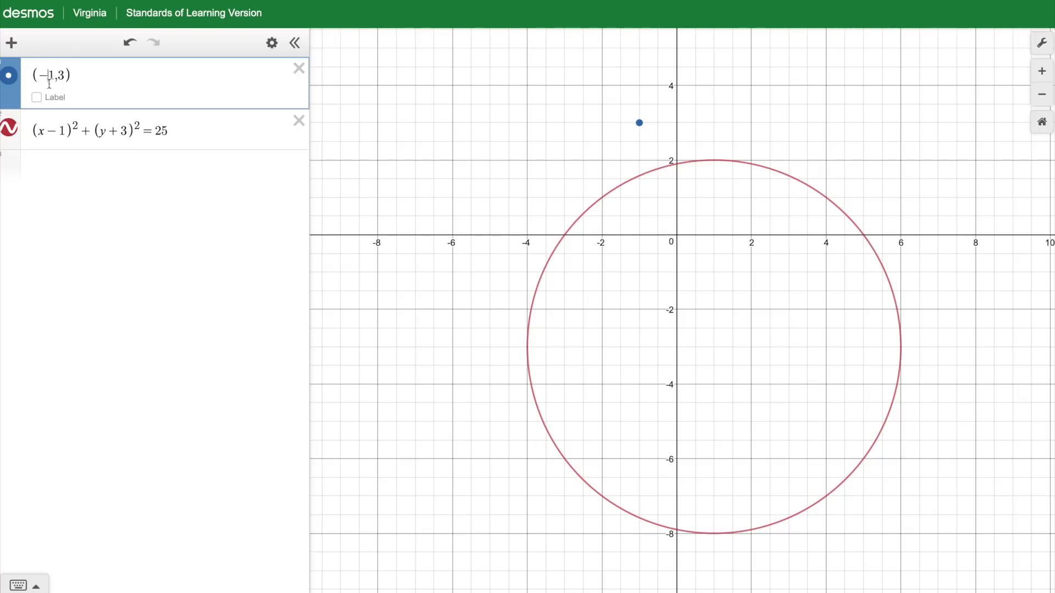
{"action": "left_click", "coordinate": [49, 101]}
{"action": "key", "text": "BackSpace"}
{"action": "left_click", "coordinate": [48, 77]}
{"action": "type", "text": "-"}
{"action": "left_click_drag", "start_coordinate": [9, 101], "coordinate": [12, 154]}
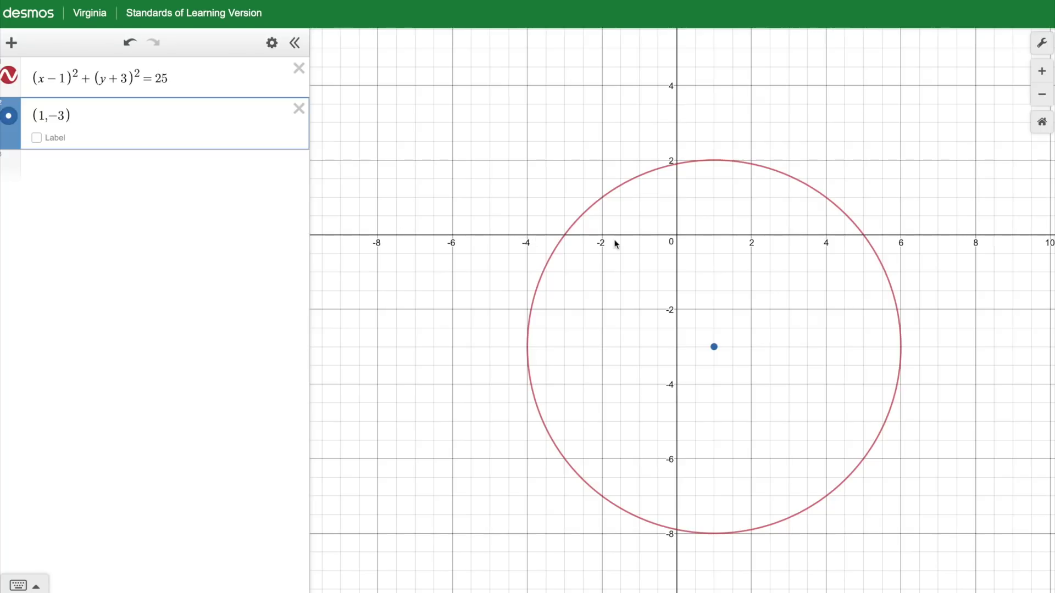
- Trace the circle to read points such as (0.96, 2) and the x-intercept (5, 0)
{"action": "left_click", "coordinate": [714, 161]}
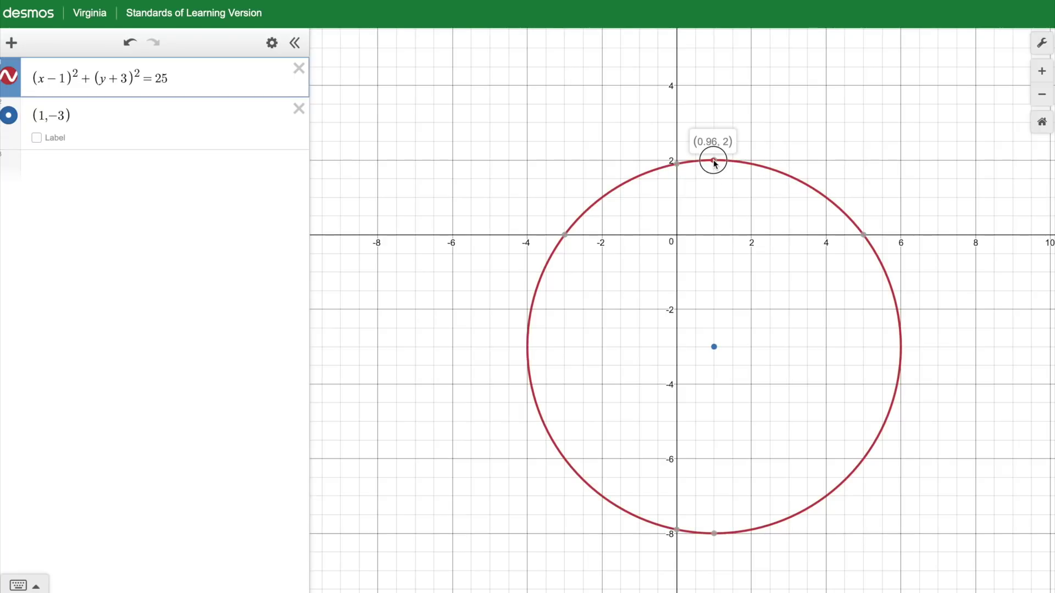
{"action": "mouse_move", "coordinate": [714, 162]}
{"action": "left_mouse_down"}
{"action": "mouse_move", "coordinate": [819, 183]}
{"action": "mouse_move", "coordinate": [874, 253]}
{"action": "mouse_move", "coordinate": [864, 236]}
{"action": "left_mouse_up"}
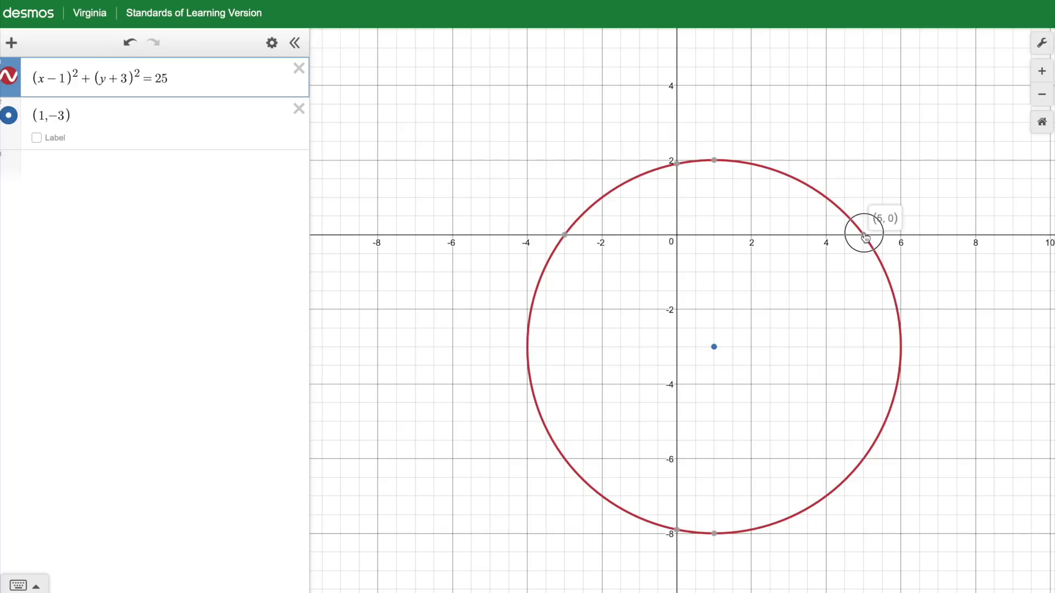
{"action": "mouse_move", "coordinate": [865, 237]}
{"action": "left_mouse_down"}
{"action": "mouse_move", "coordinate": [898, 292]}
{"action": "mouse_move", "coordinate": [900, 354]}
{"action": "mouse_move", "coordinate": [837, 439]}
{"action": "mouse_move", "coordinate": [765, 454]}
{"action": "mouse_move", "coordinate": [653, 435]}
{"action": "left_mouse_up"}
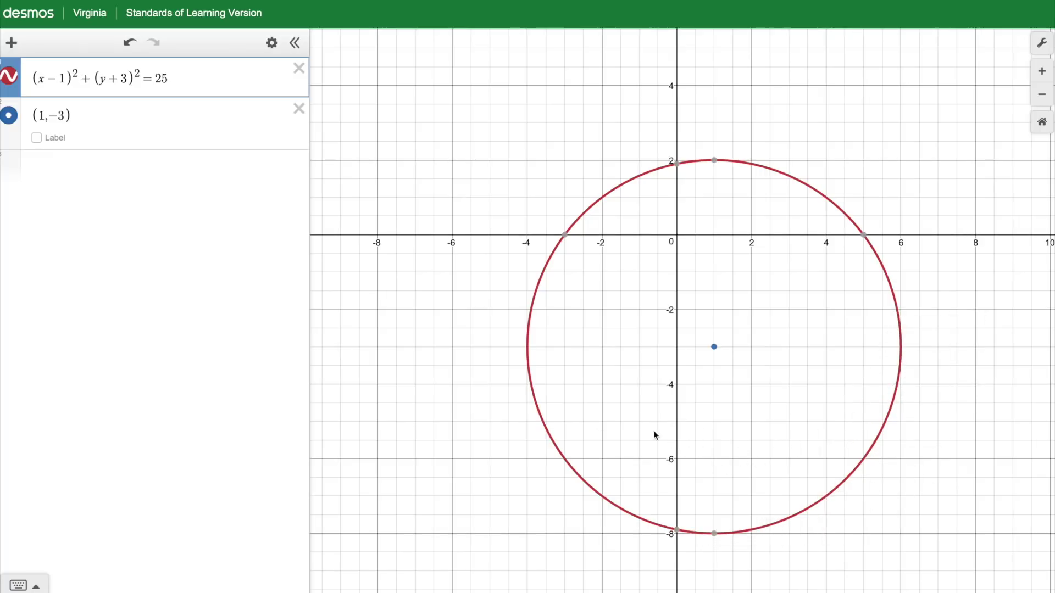
- Add the lines x=1 and y=4 and check where they meet
{"action": "left_click", "coordinate": [12, 43]}
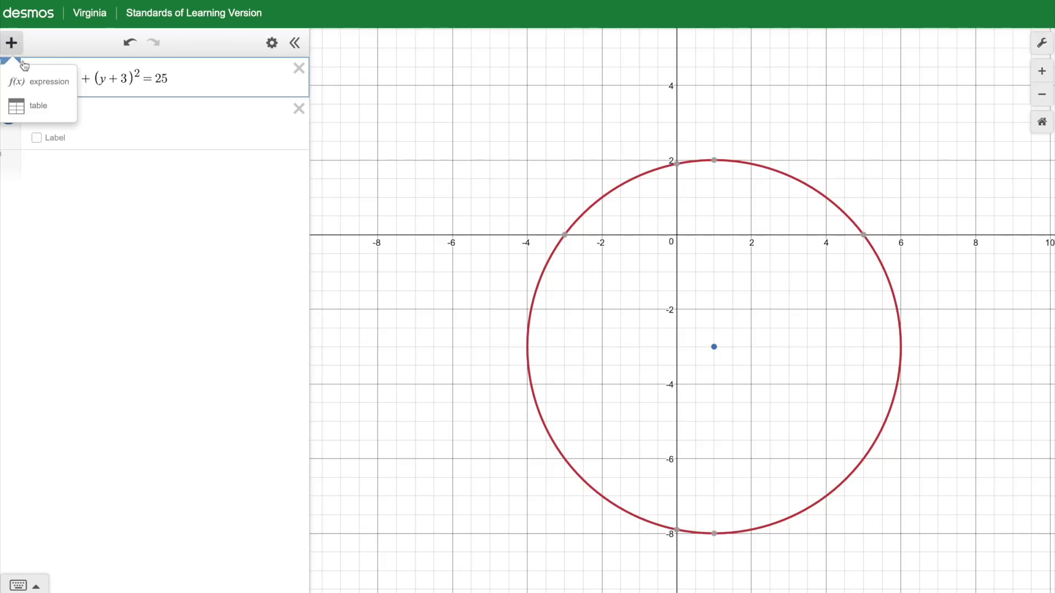
{"action": "left_click", "coordinate": [33, 84]}
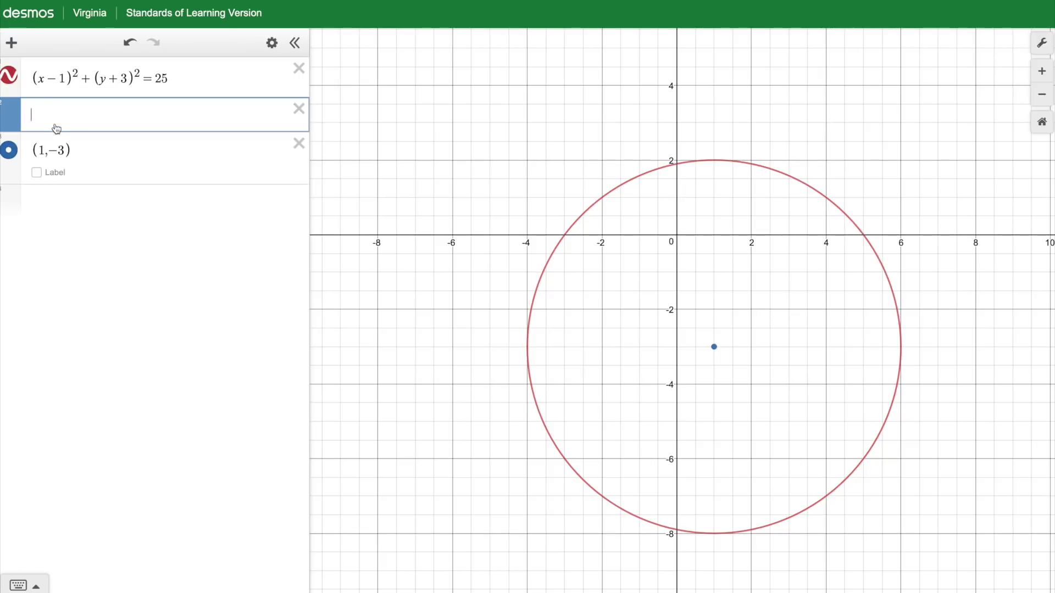
{"action": "type", "text": "x=1"}
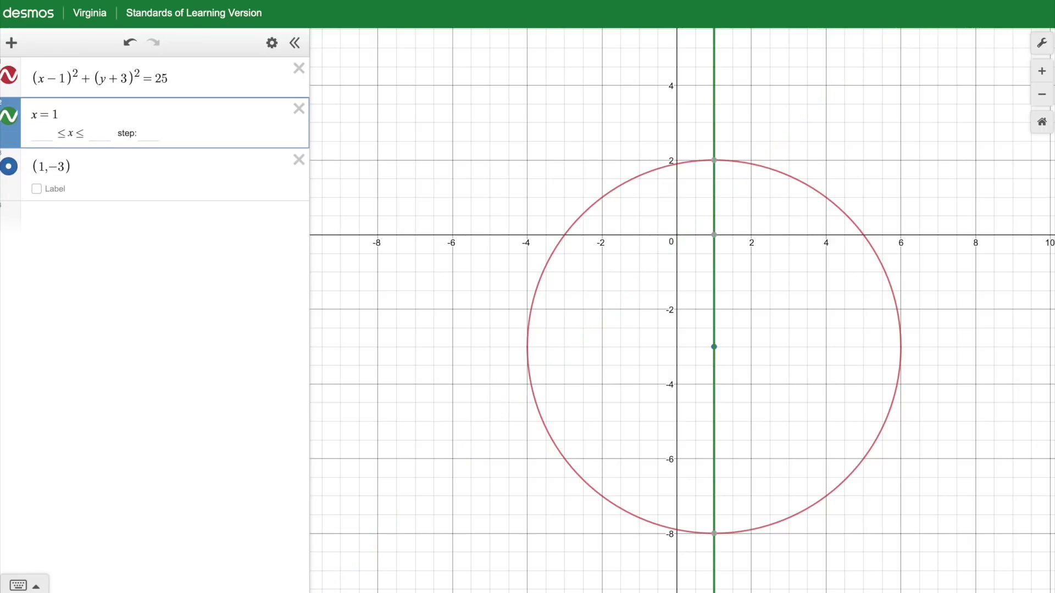
{"action": "left_click", "coordinate": [11, 43]}
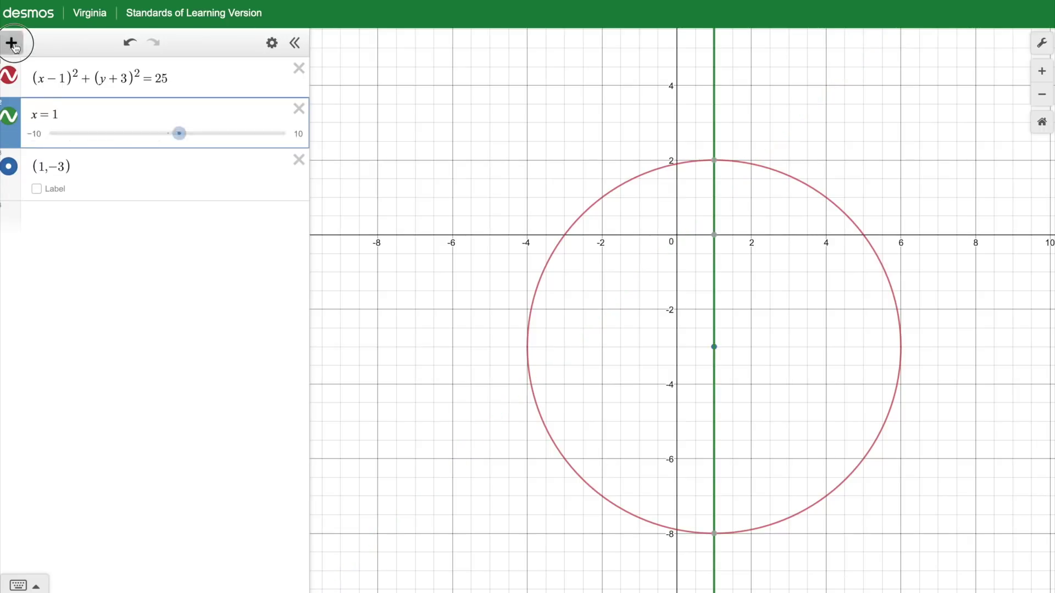
{"action": "left_click", "coordinate": [25, 77]}
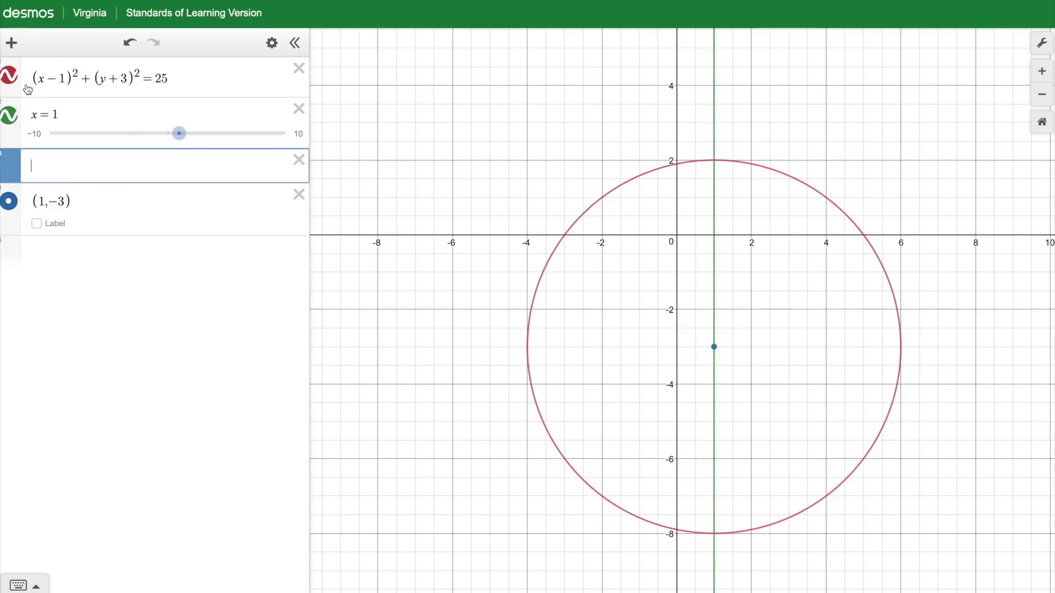
{"action": "type", "text": "y=4"}
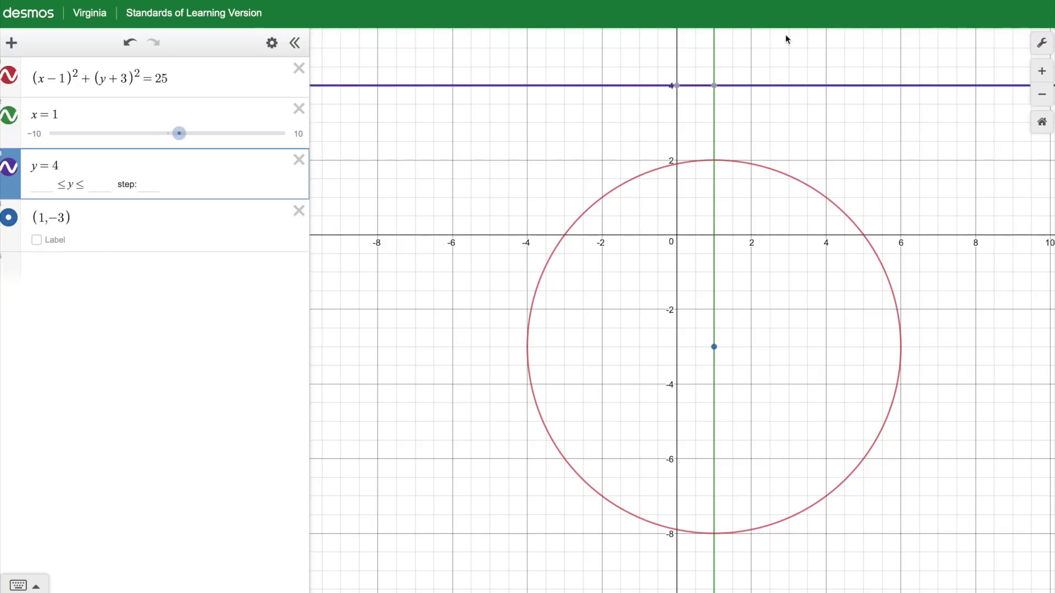
{"action": "left_click", "coordinate": [714, 86]}
- Edit the lines to x=4 and y=1
{"action": "left_click", "coordinate": [85, 115]}
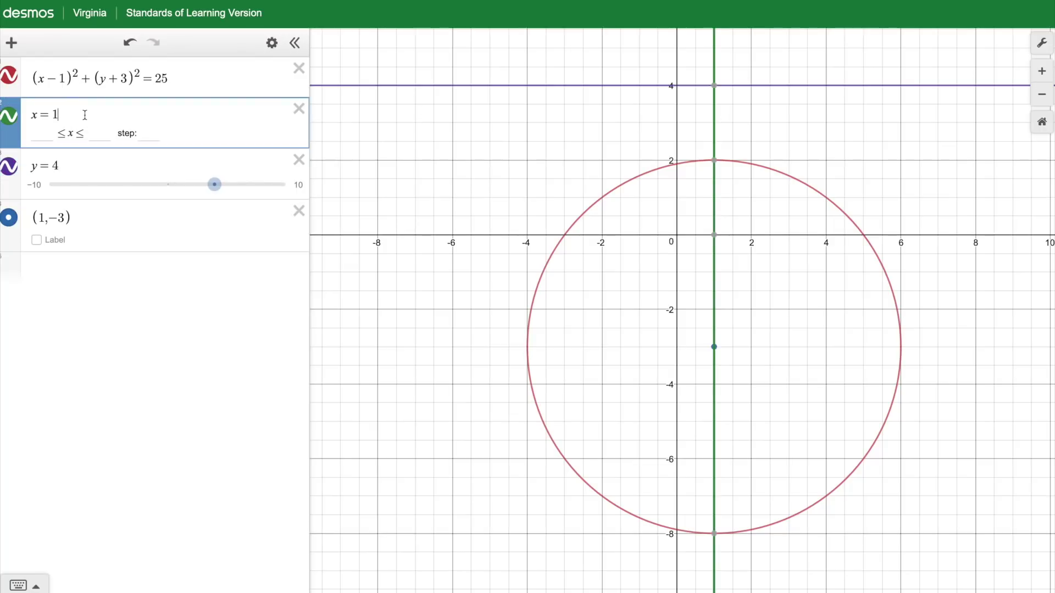
{"action": "key", "text": "BackSpace"}
{"action": "type", "text": "4"}
{"action": "left_click", "coordinate": [76, 164]}
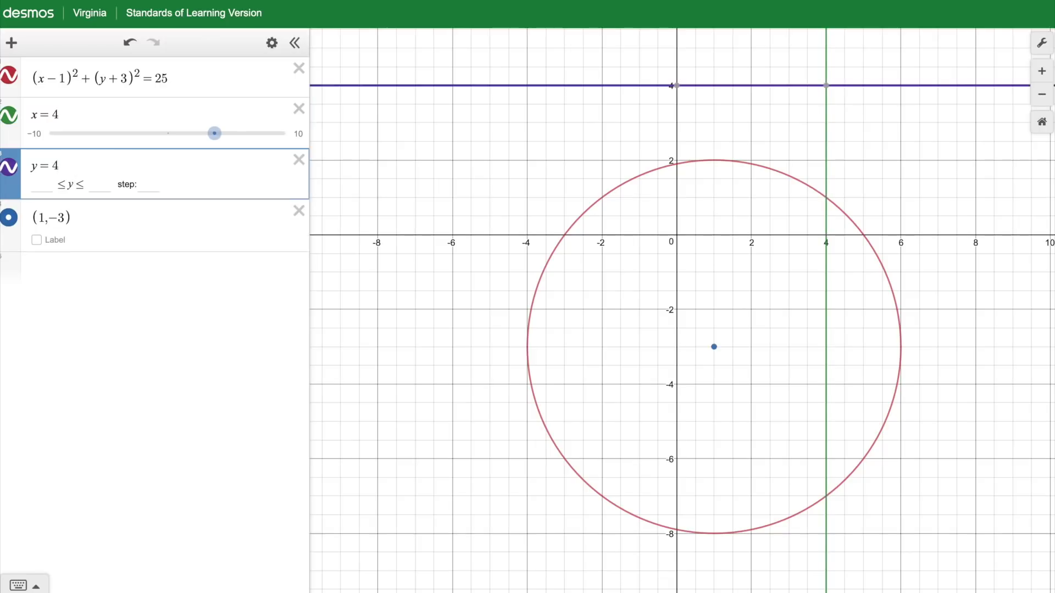
{"action": "key", "text": "BackSpace"}
{"action": "type", "text": "1"}
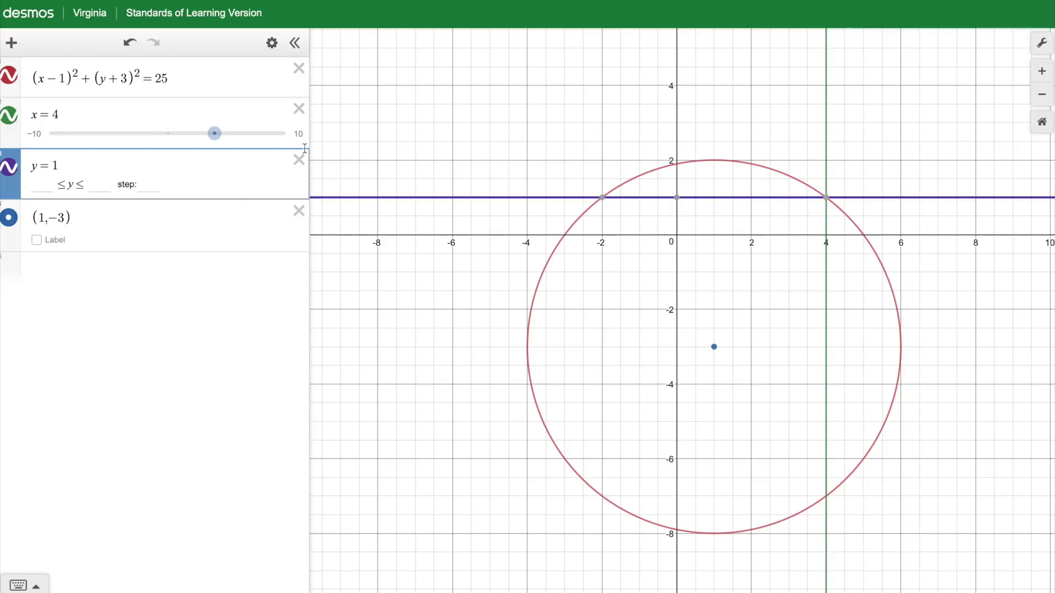
- Delete the x=4 and y=1 lines and change the point to (4, 1)
{"action": "left_click", "coordinate": [299, 110]}
{"action": "left_click", "coordinate": [299, 110]}
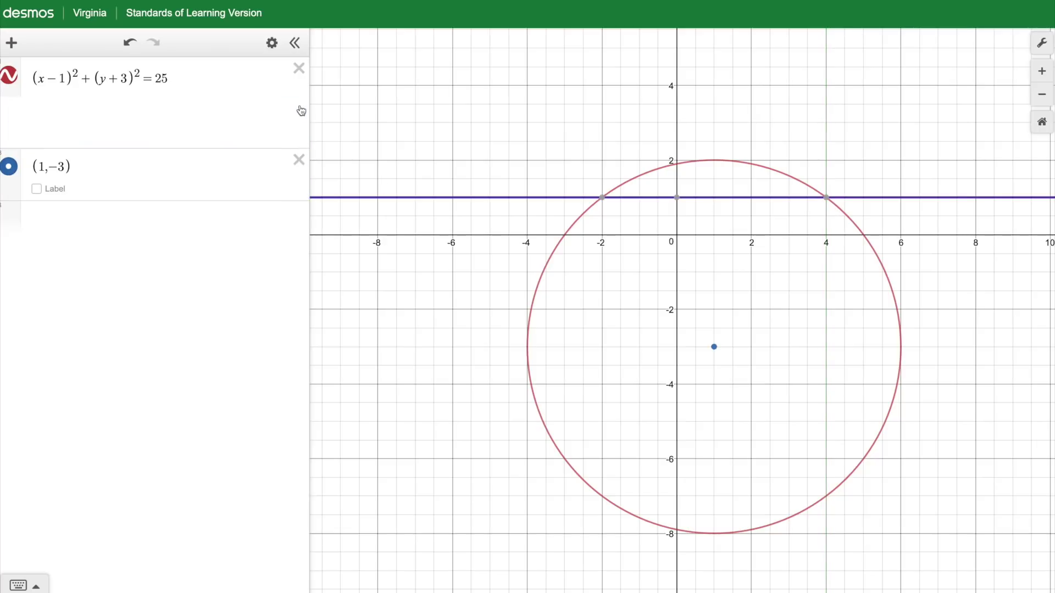
{"action": "left_click", "coordinate": [48, 142]}
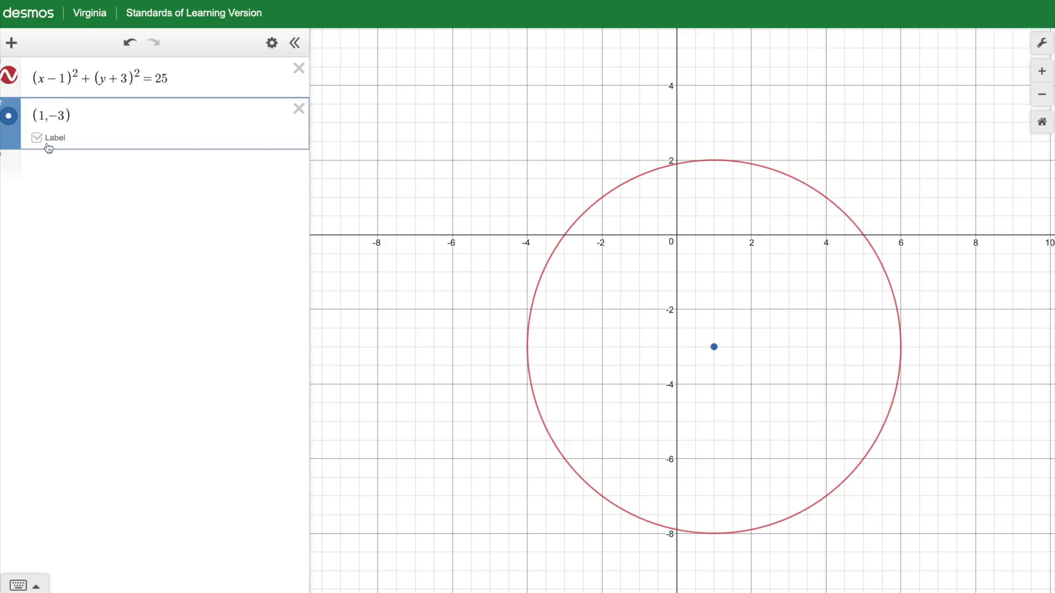
{"action": "key", "text": "BackSpace"}
{"action": "type", "text": "4"}
{"action": "key", "text": "Right"}
{"action": "key", "text": "Right"}
{"action": "key", "text": "BackSpace"}
{"action": "key", "text": "BackSpace"}
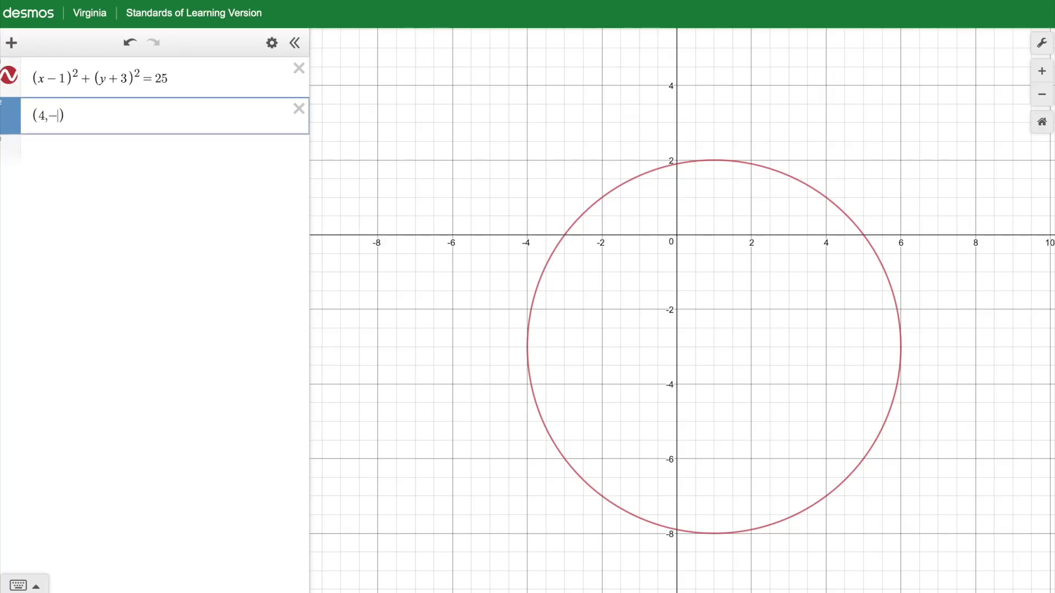
{"action": "type", "text": "1"}
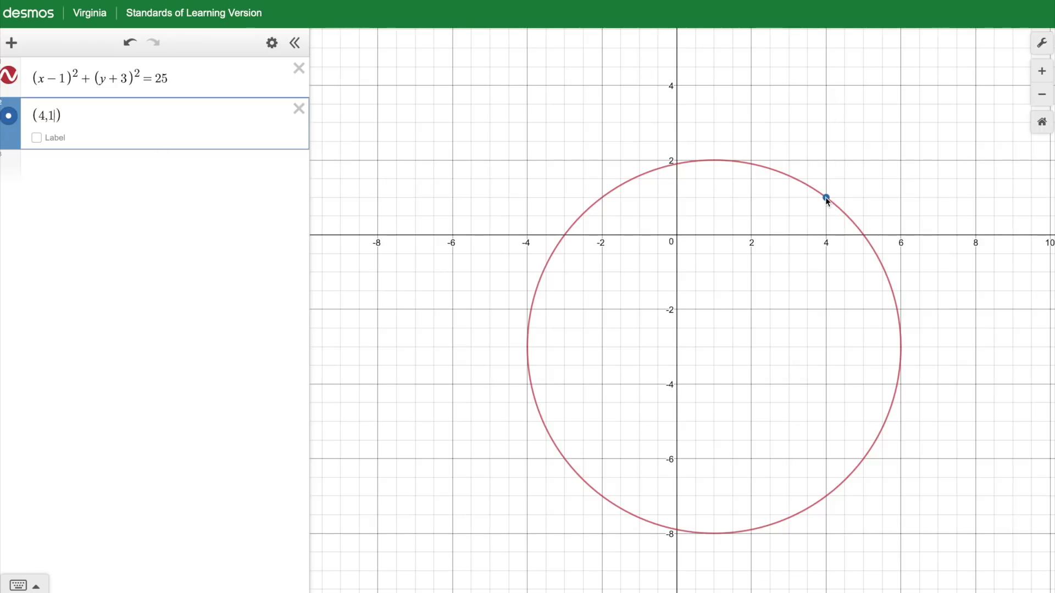
{"action": "mouse_move", "coordinate": [823, 196]}
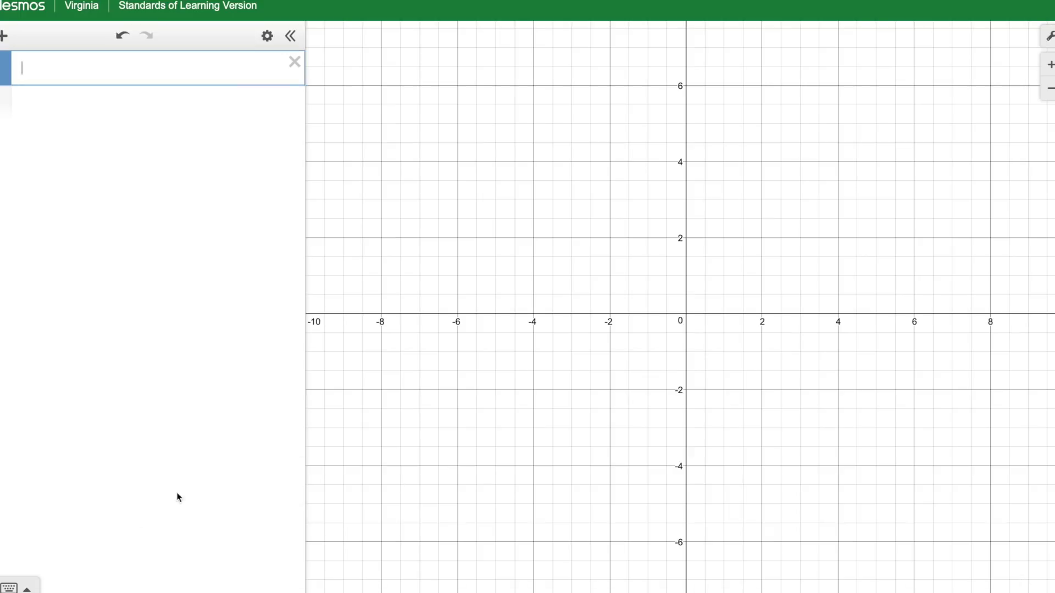
- Show the on-screen math keypad below the empty expression list
{"action": "left_click", "coordinate": [35, 587]}
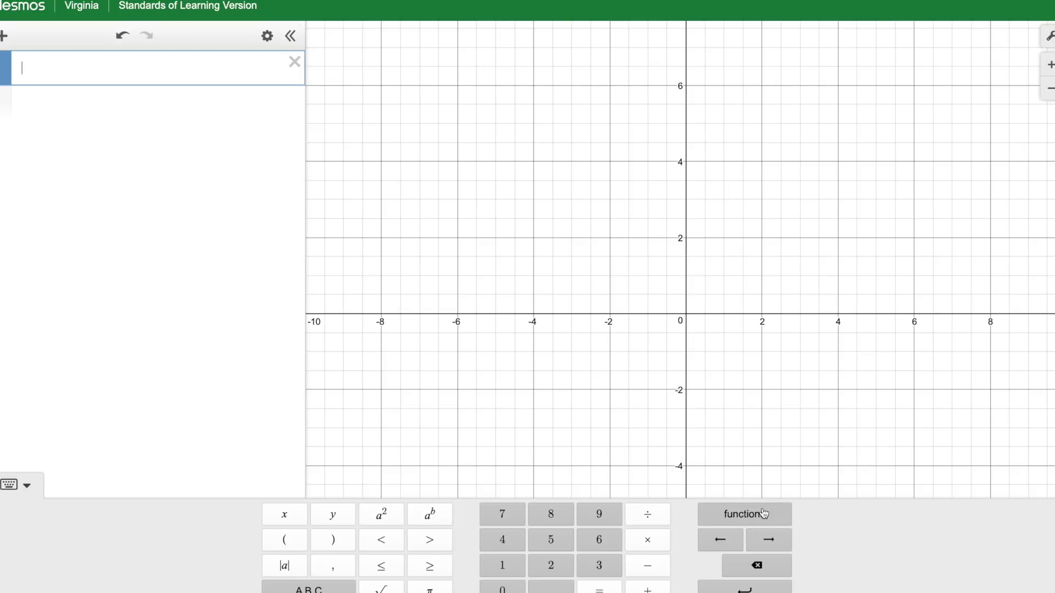
- Enter 22 sin(20) with the keypad's trig functions, giving 7.52444315316
{"action": "left_click", "coordinate": [749, 521]}
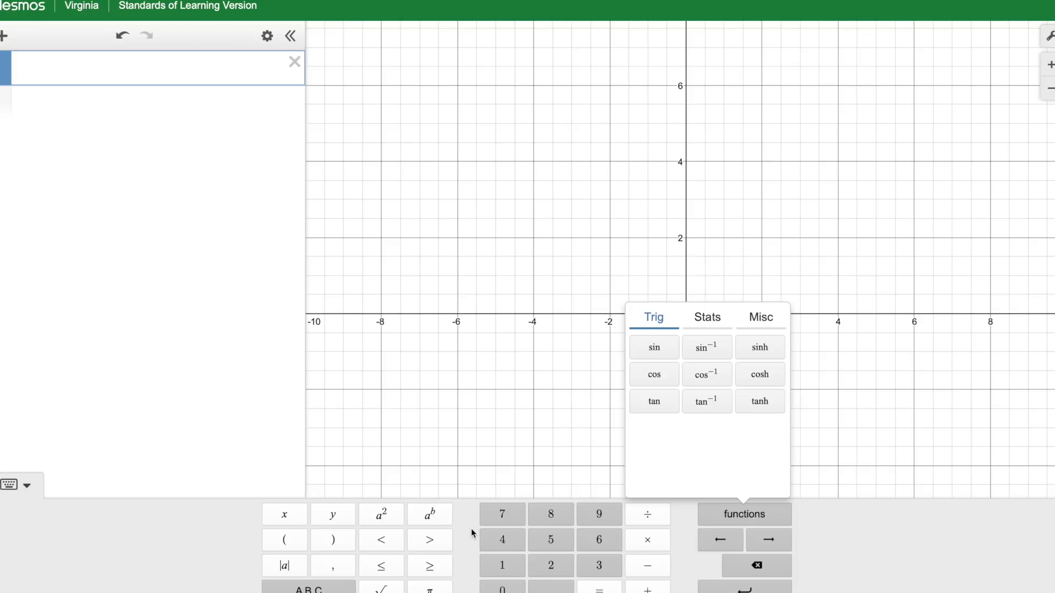
{"action": "left_click", "coordinate": [551, 565]}
{"action": "left_click", "coordinate": [551, 565]}
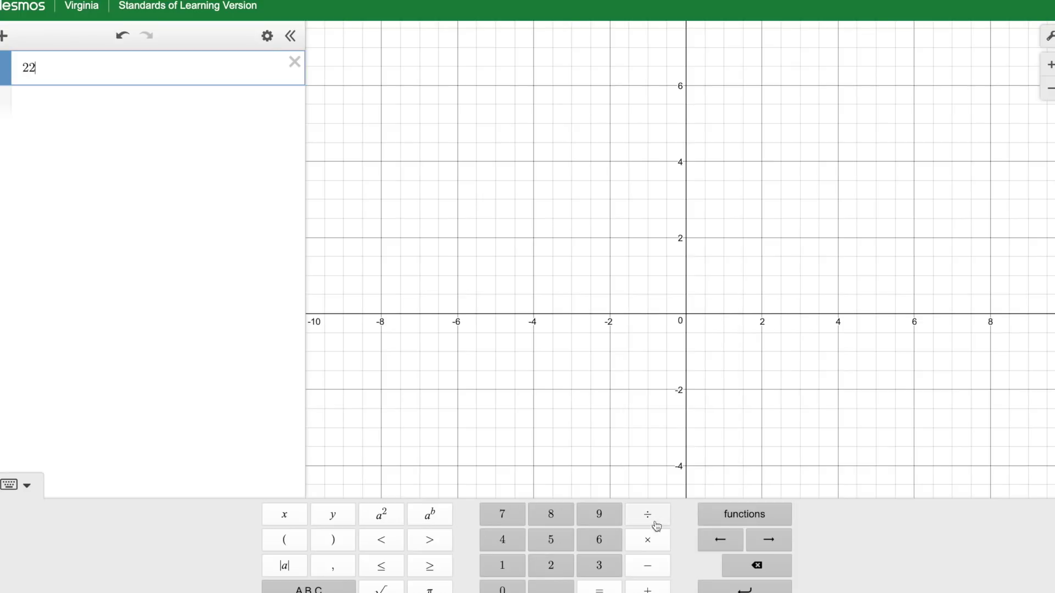
{"action": "left_click", "coordinate": [738, 521]}
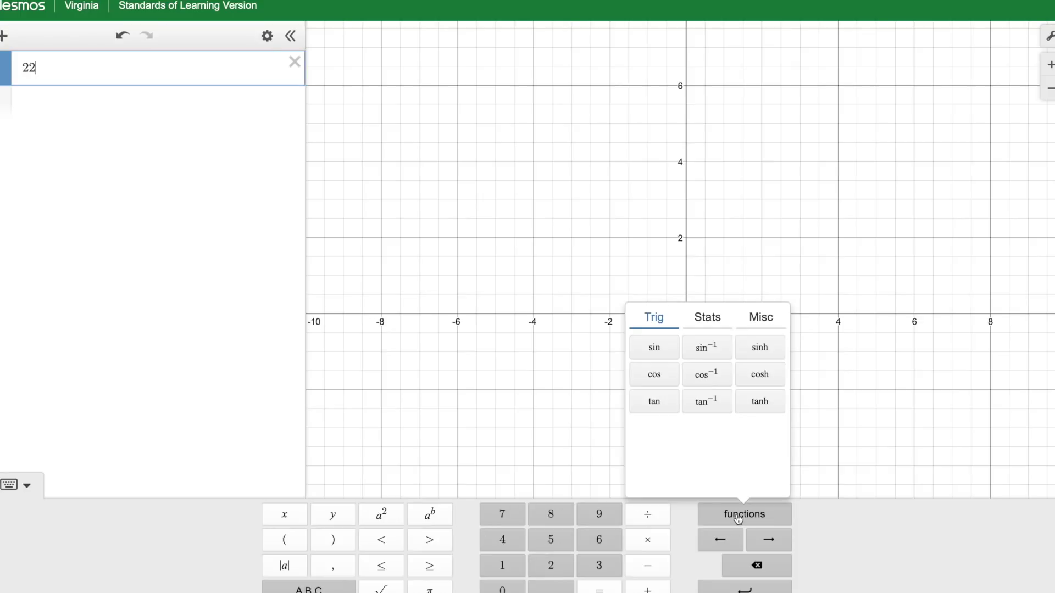
{"action": "left_click", "coordinate": [654, 349]}
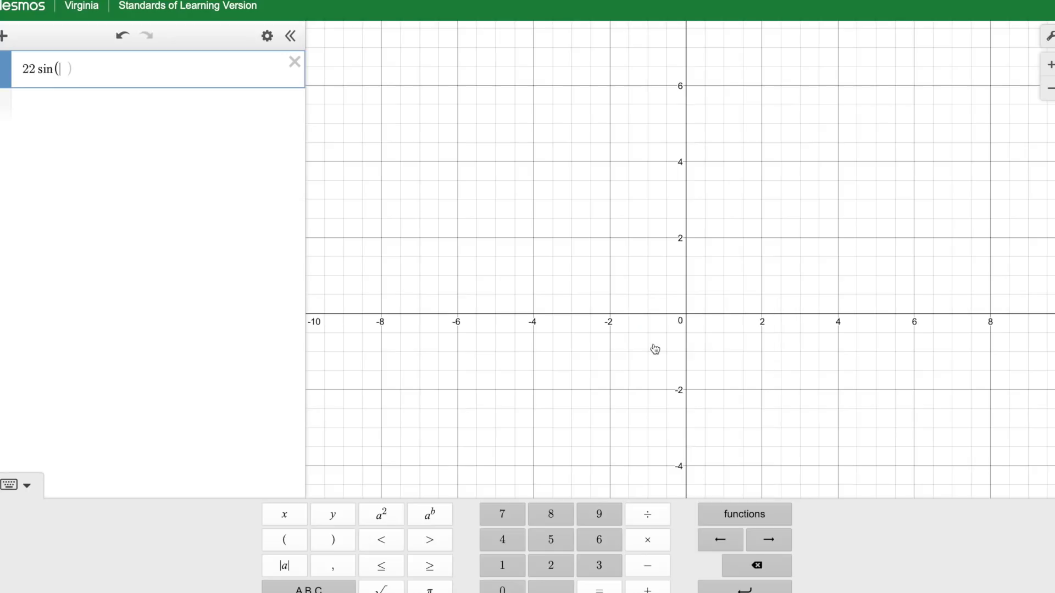
{"action": "left_click", "coordinate": [551, 565]}
{"action": "left_click", "coordinate": [501, 587]}
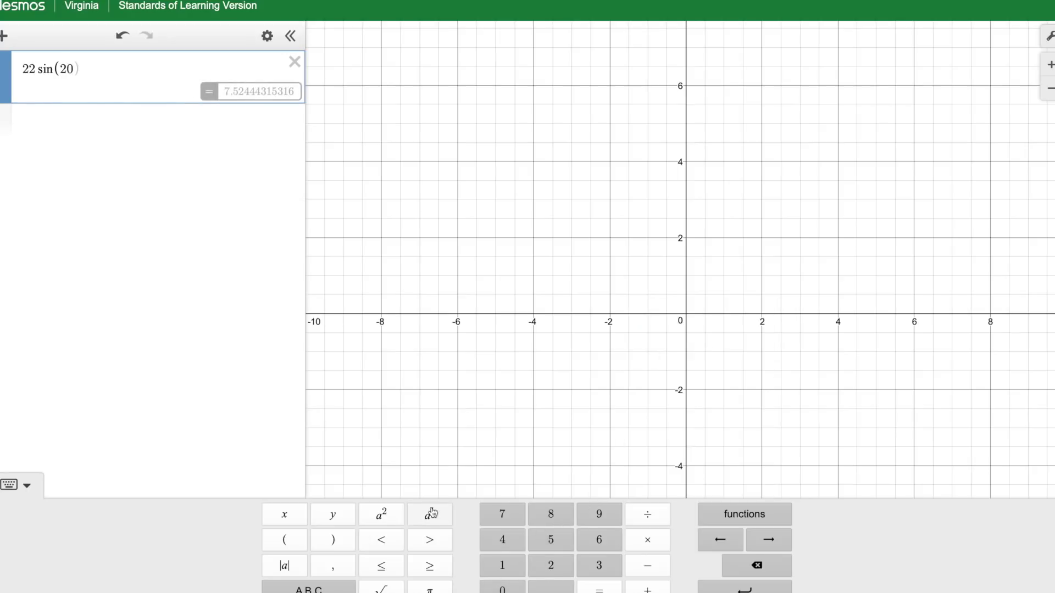
{"action": "left_click", "coordinate": [324, 547]}
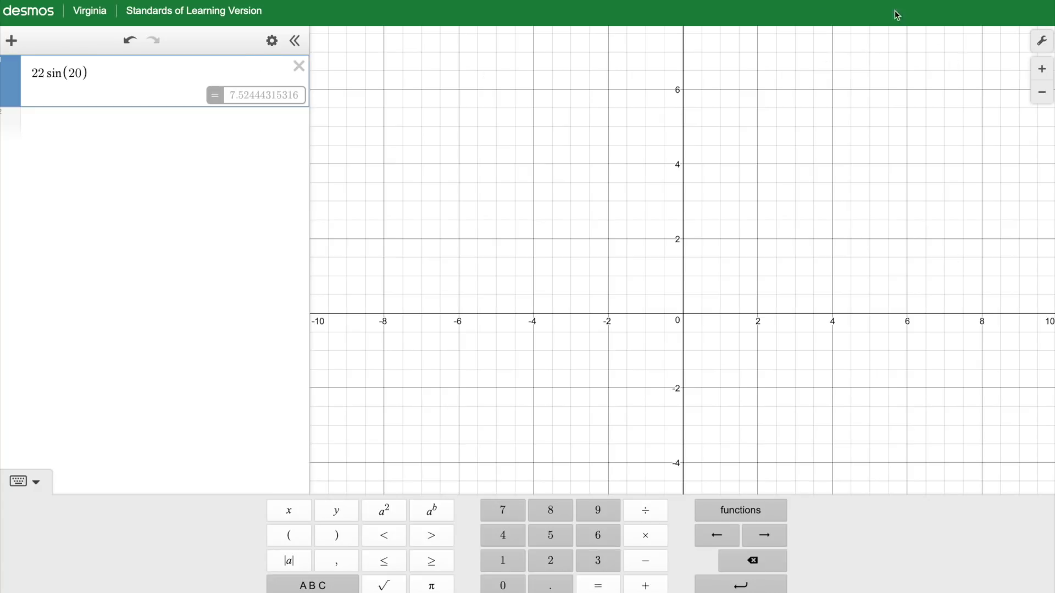
{"action": "left_click", "coordinate": [1043, 43]}
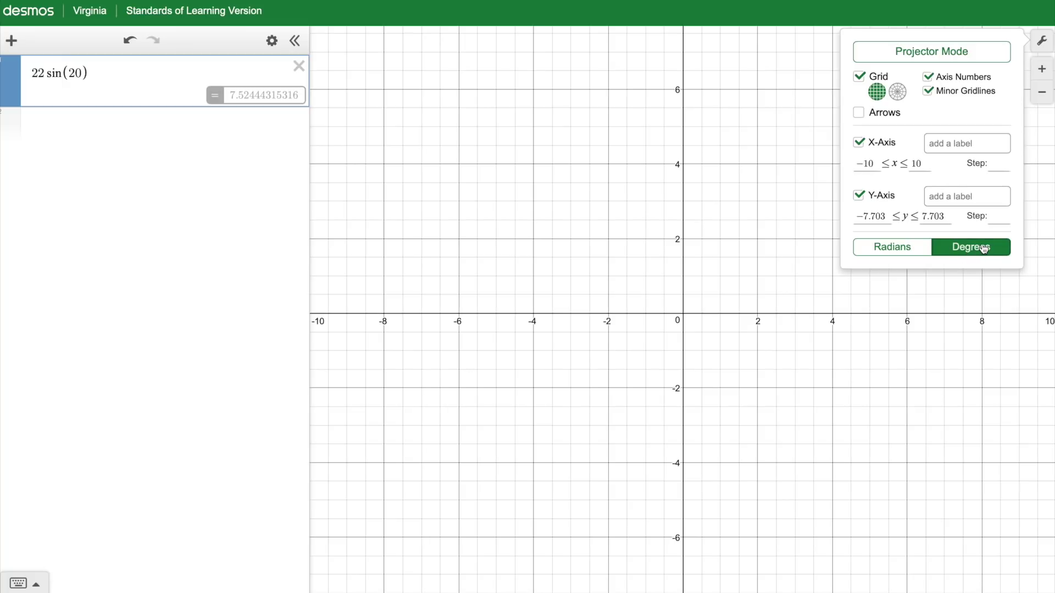
- Compare Radians and Degrees results for 22 sin(20), leaving the angle mode on Degrees
{"action": "left_click", "coordinate": [904, 248]}
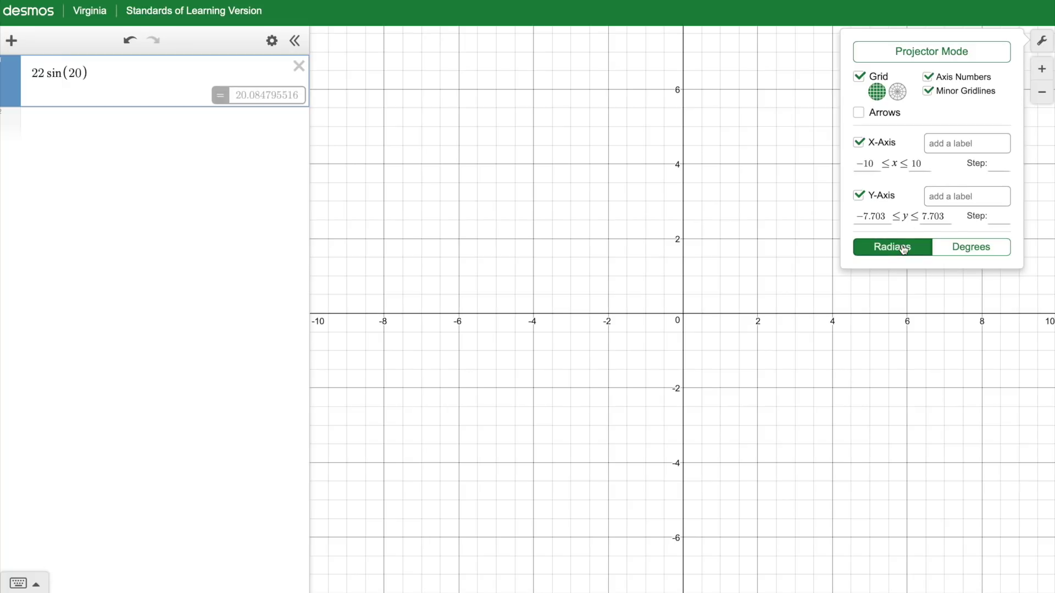
{"action": "left_click", "coordinate": [948, 248]}
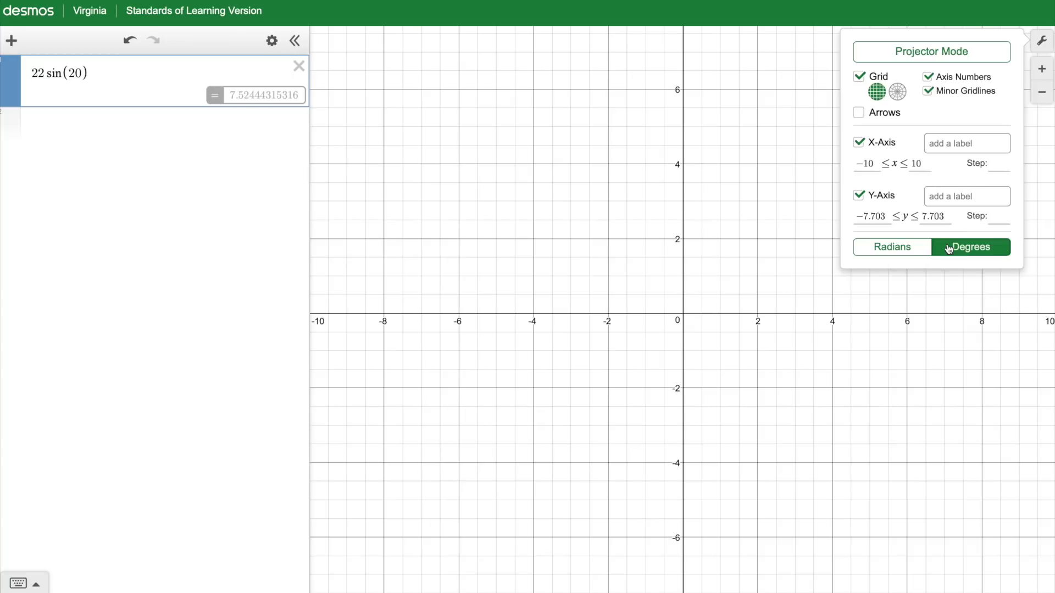
{"action": "left_click", "coordinate": [899, 248]}
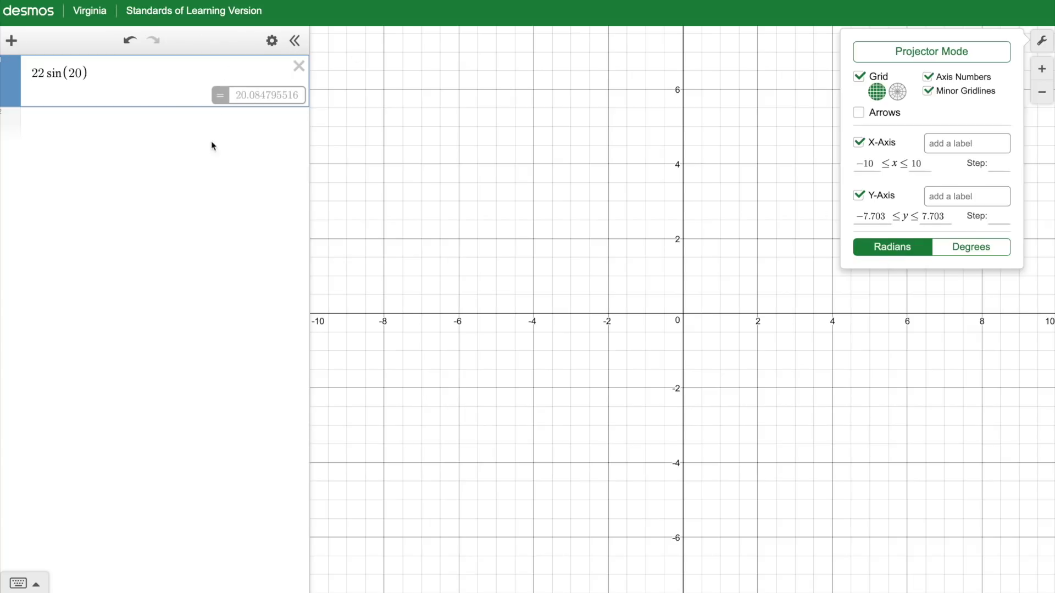
{"action": "left_click", "coordinate": [965, 249]}
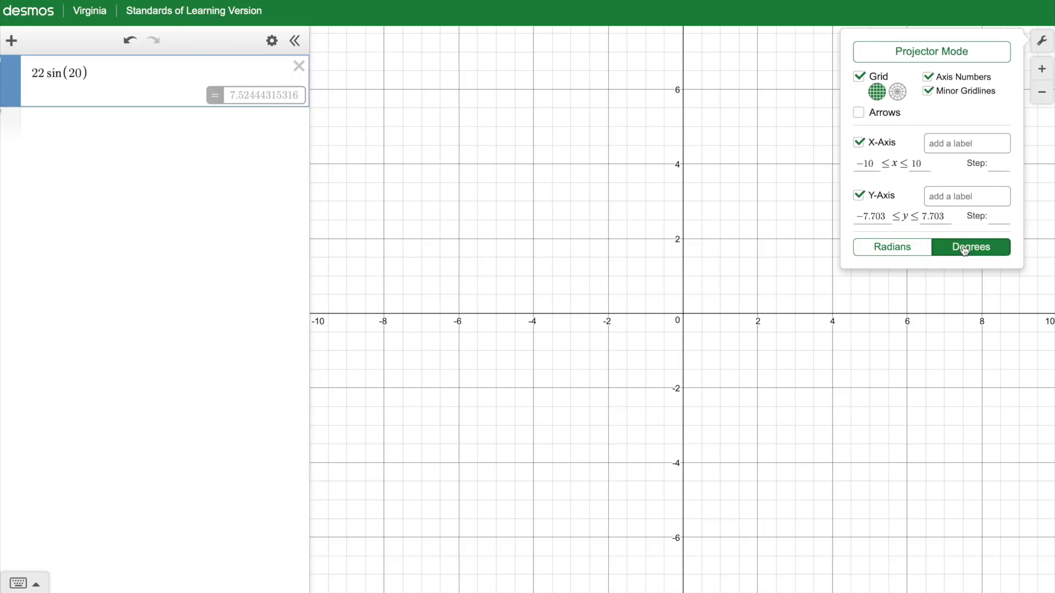
{"action": "left_click", "coordinate": [1047, 42]}
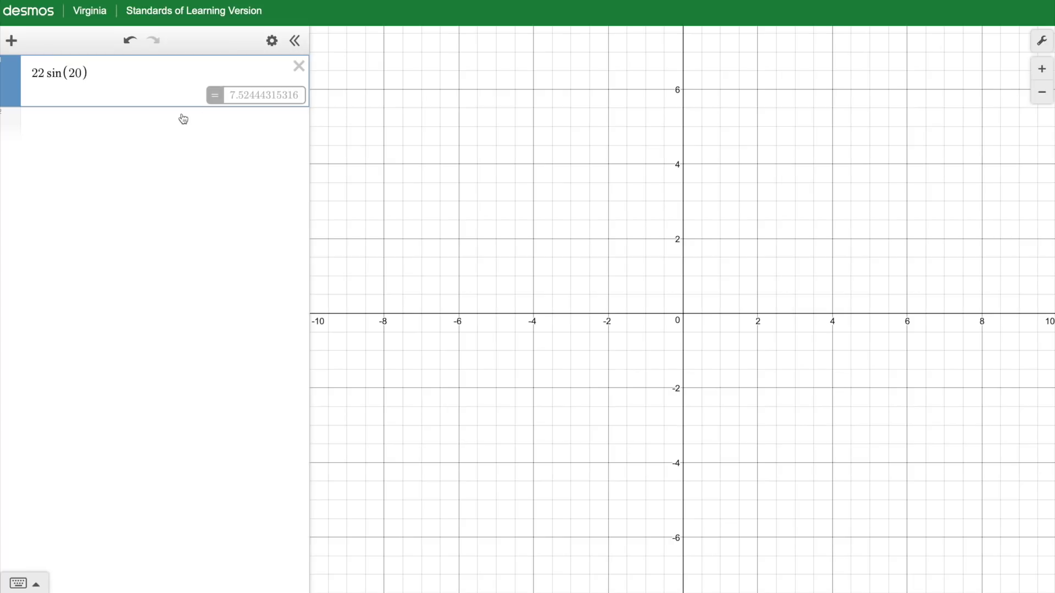
- Add a new expression row containing sin(30) to confirm it equals 0.5
{"action": "left_click", "coordinate": [12, 40]}
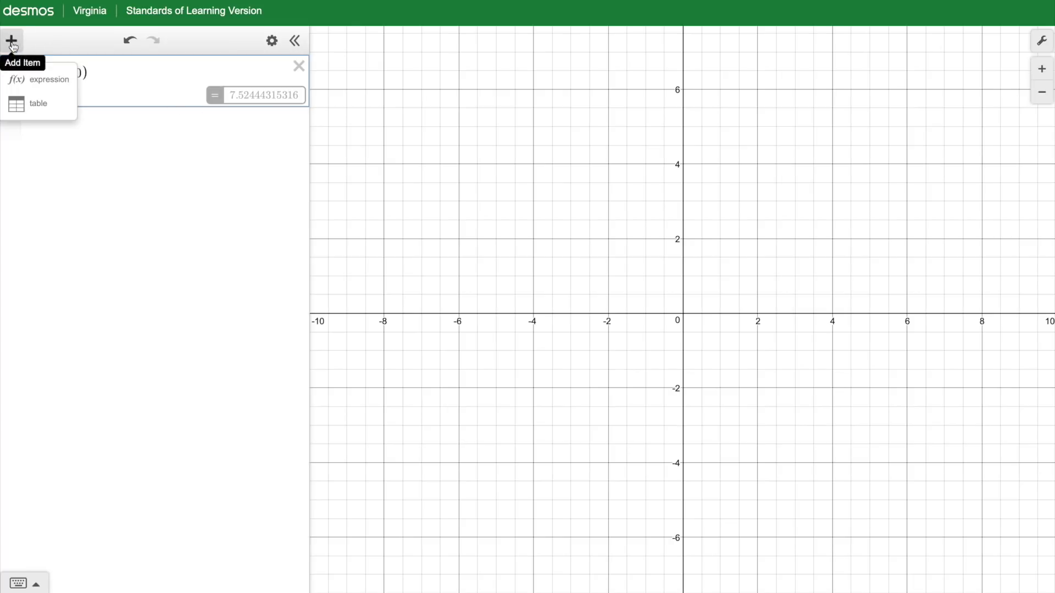
{"action": "left_click", "coordinate": [40, 91]}
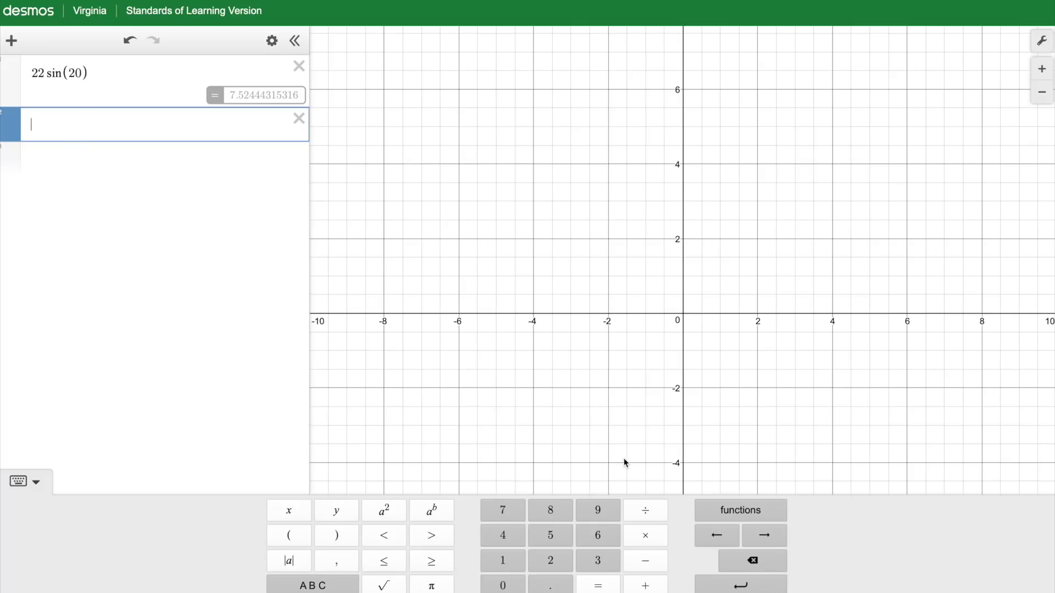
{"action": "left_click", "coordinate": [756, 504]}
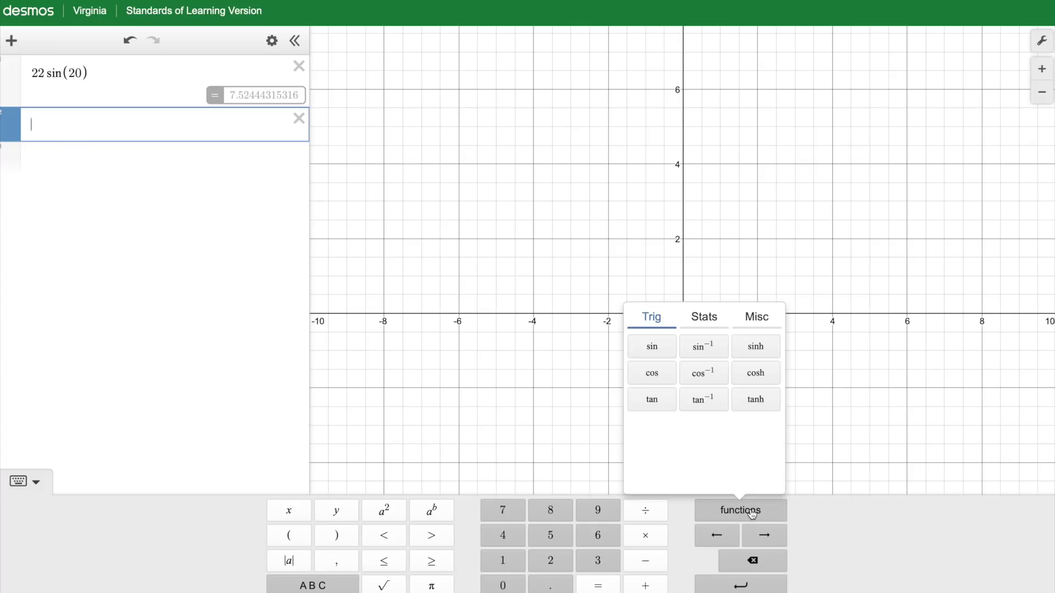
{"action": "left_click", "coordinate": [653, 346]}
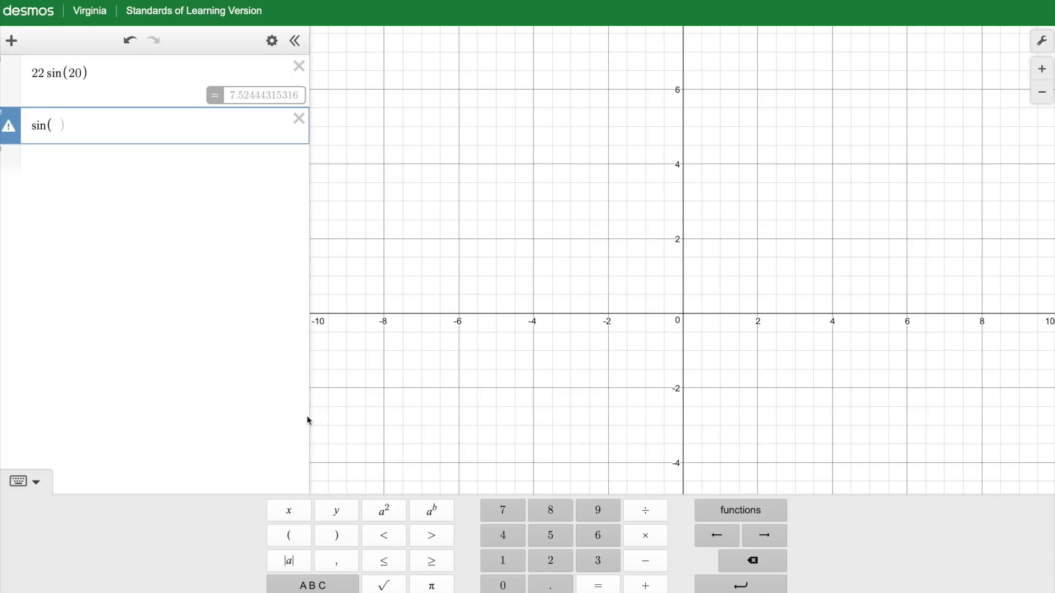
{"action": "type", "text": "30"}
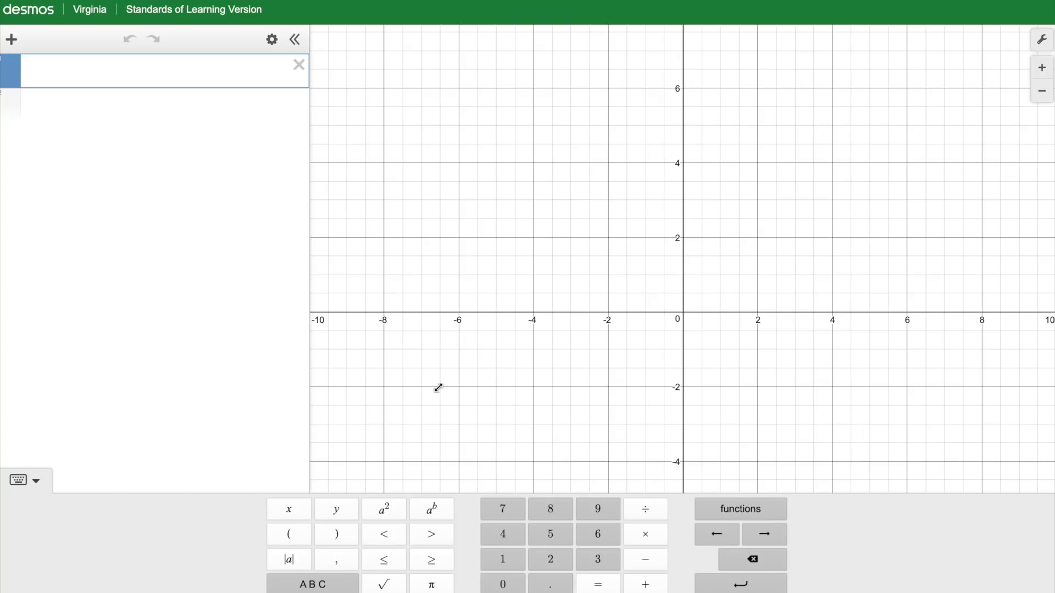
- Enter S = hp + 2B and add sliders for h, p and B, giving S = 3
{"action": "type", "text": "S = hp + 2B"}
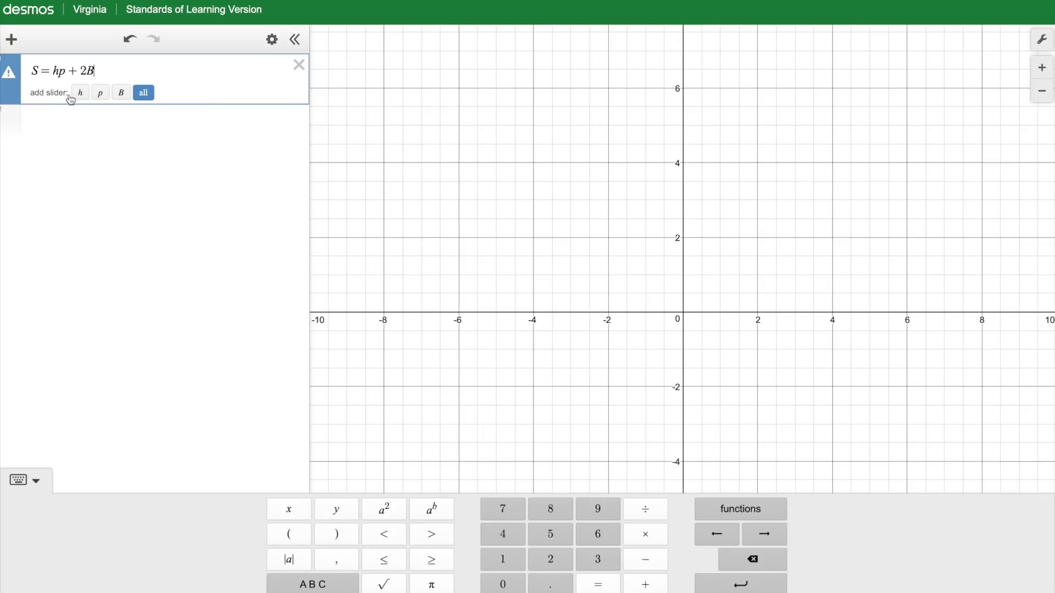
{"action": "left_click", "coordinate": [144, 94]}
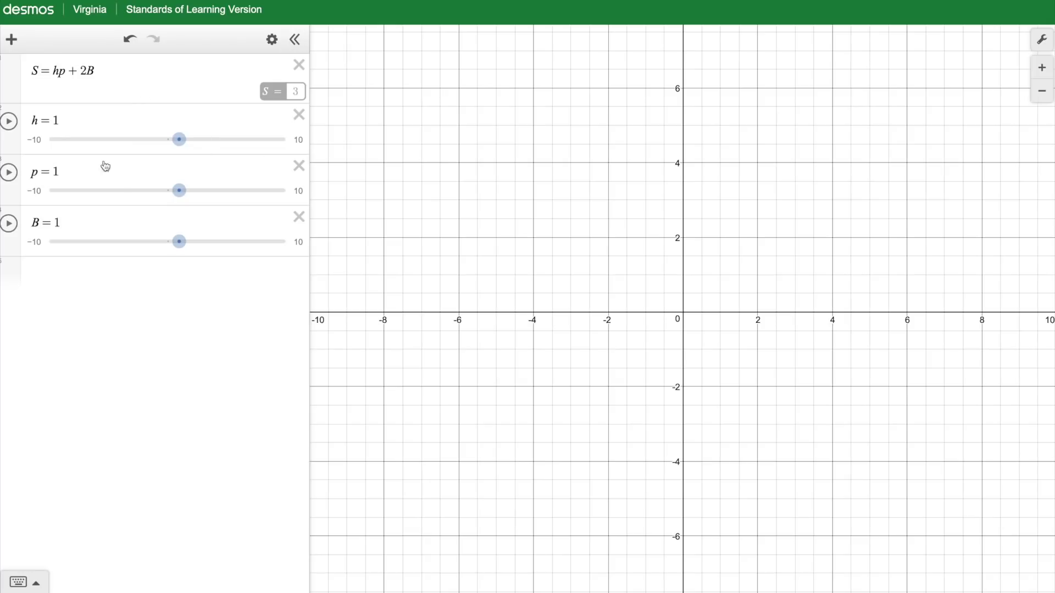
{"action": "left_click", "coordinate": [69, 123]}
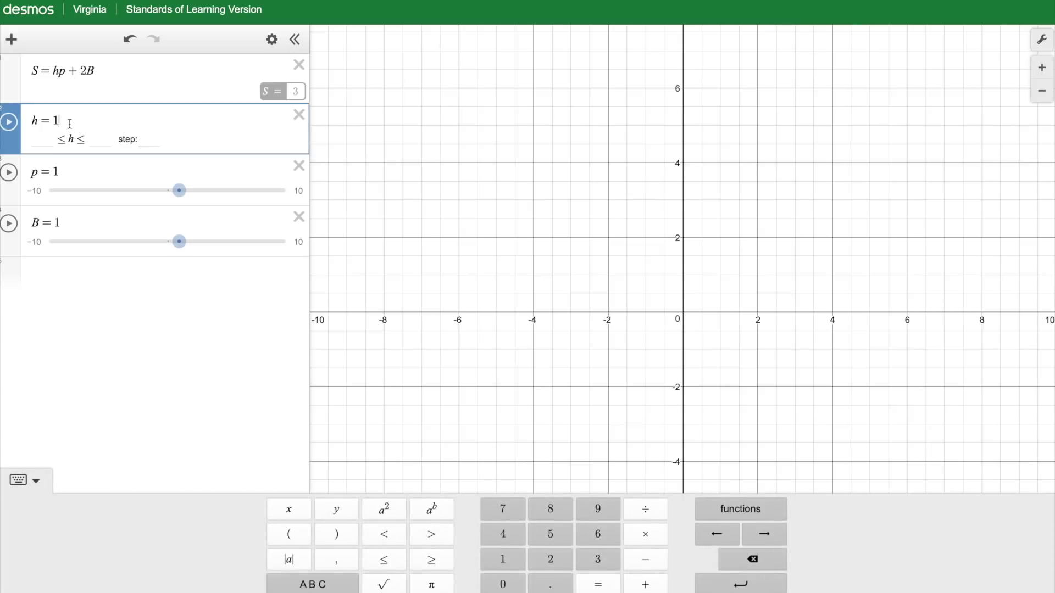
- Set h to 10, p to 2*3+2*4 and B to 3*4, making S equal 164
{"action": "type", "text": "0"}
{"action": "left_click", "coordinate": [71, 173]}
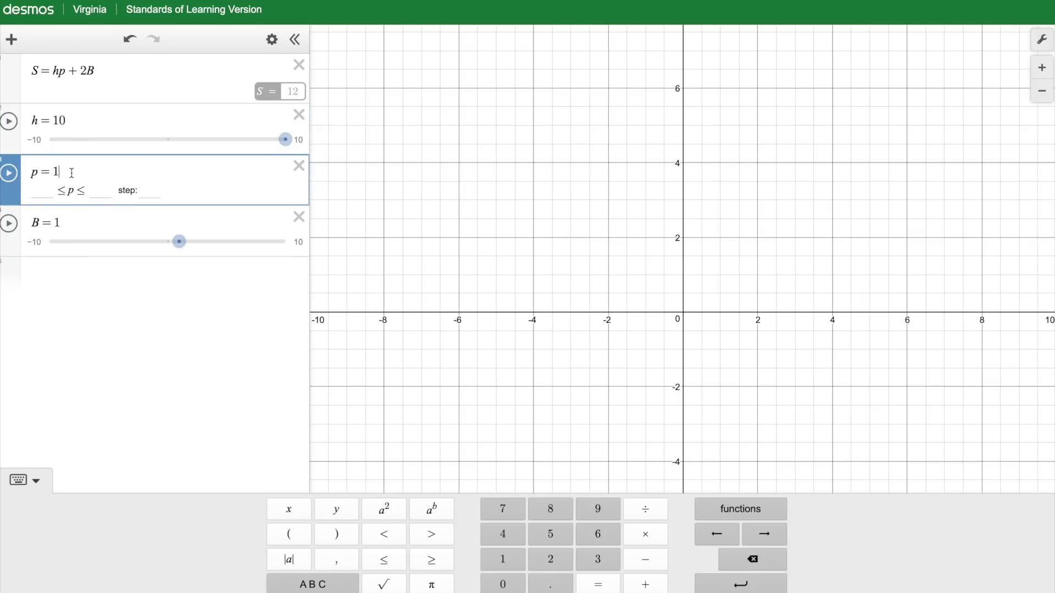
{"action": "key", "text": "BackSpace"}
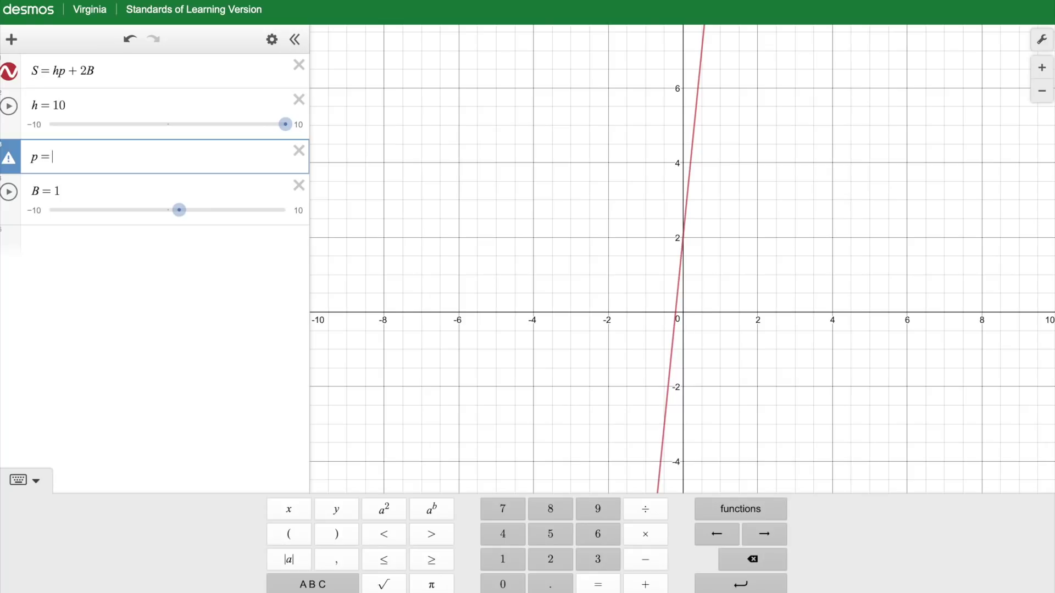
{"action": "type", "text": "2*3"}
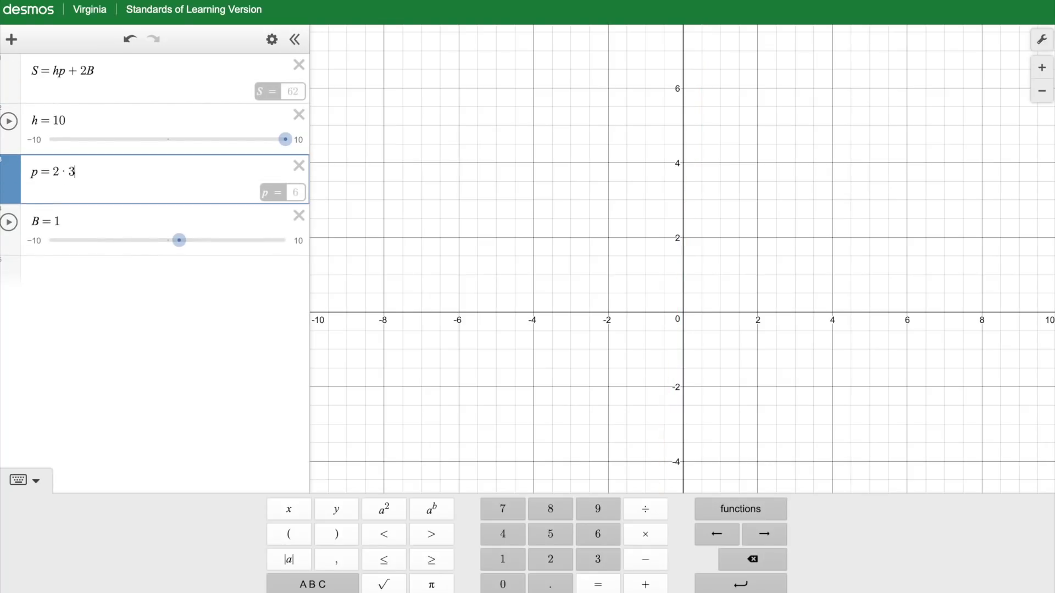
{"action": "type", "text": "+2"}
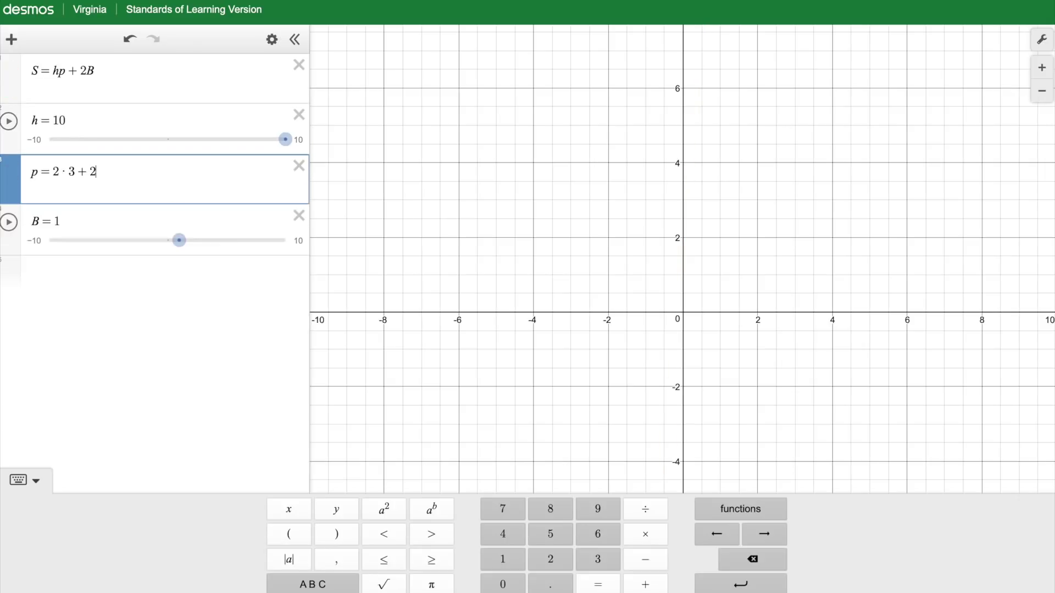
{"action": "type", "text": "*4"}
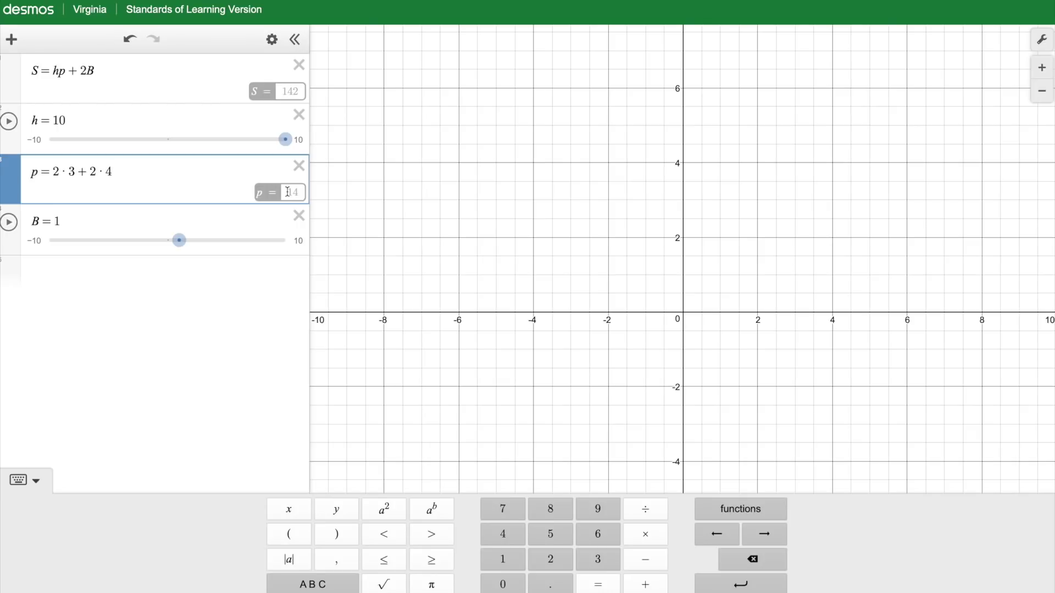
{"action": "left_click", "coordinate": [86, 217]}
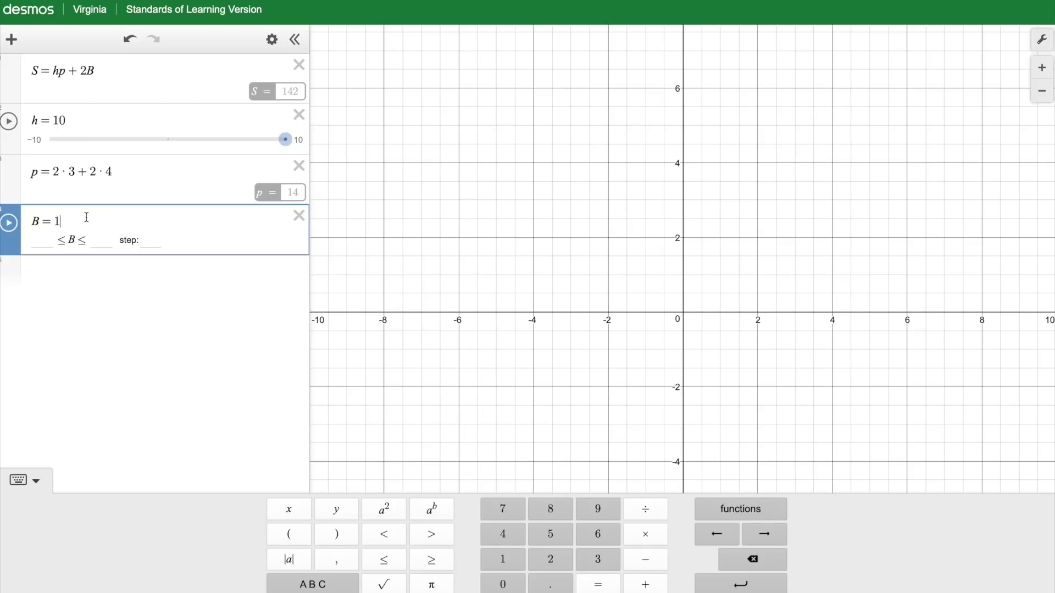
{"action": "key", "text": "BackSpace"}
{"action": "type", "text": "3*4"}
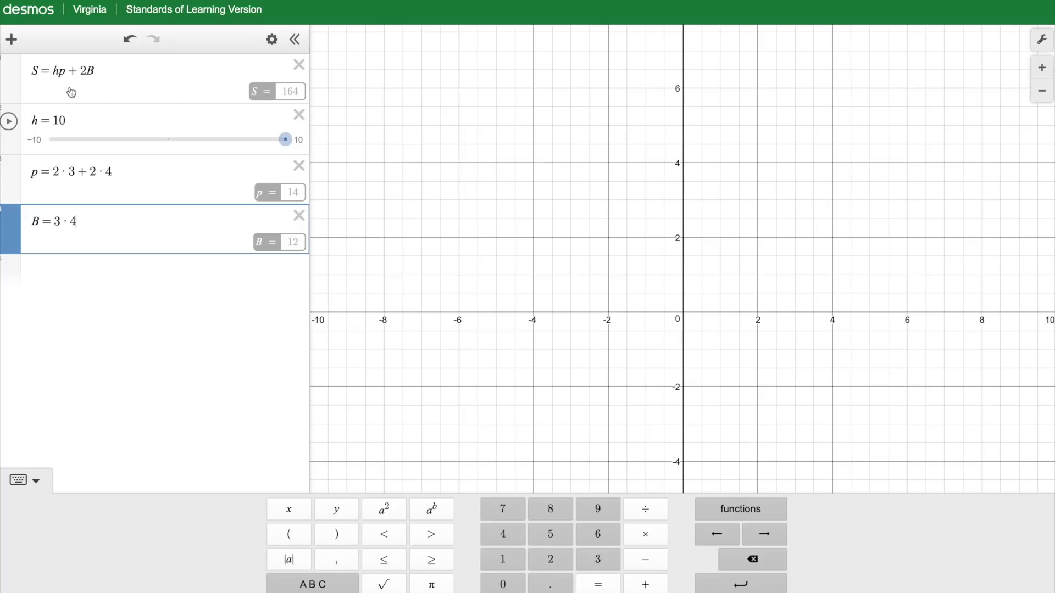
{"action": "left_click", "coordinate": [272, 39]}
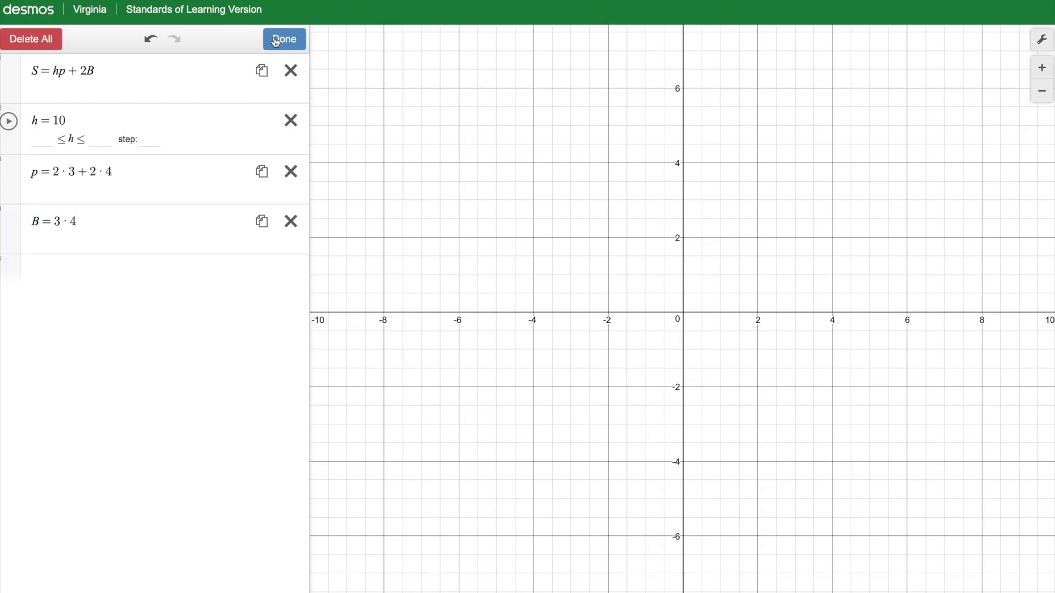
- Remove S = hp + 2B and the h, p, B definitions with Delete All
{"action": "left_click", "coordinate": [33, 41]}
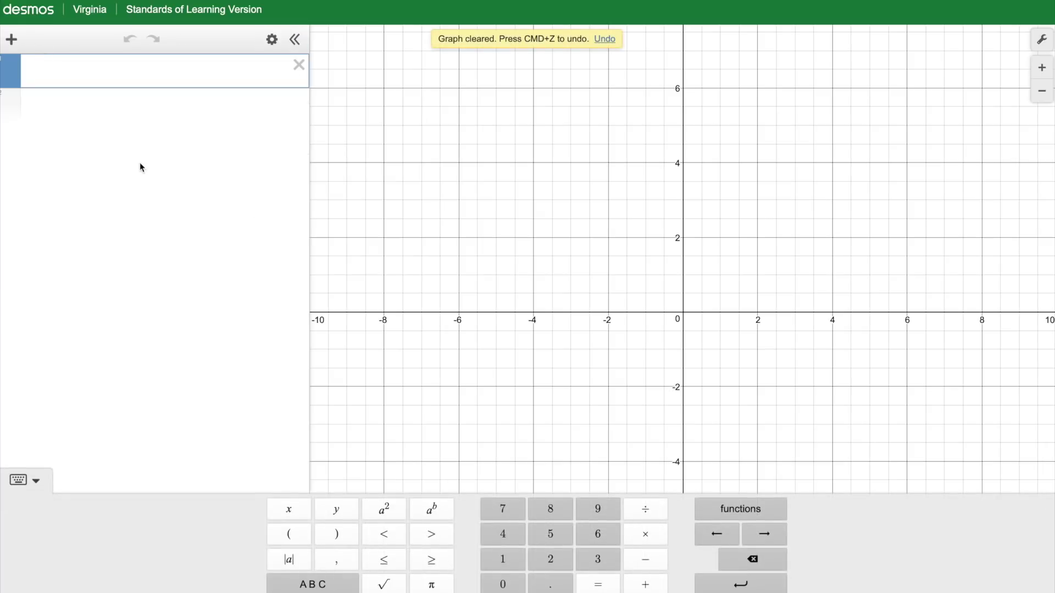